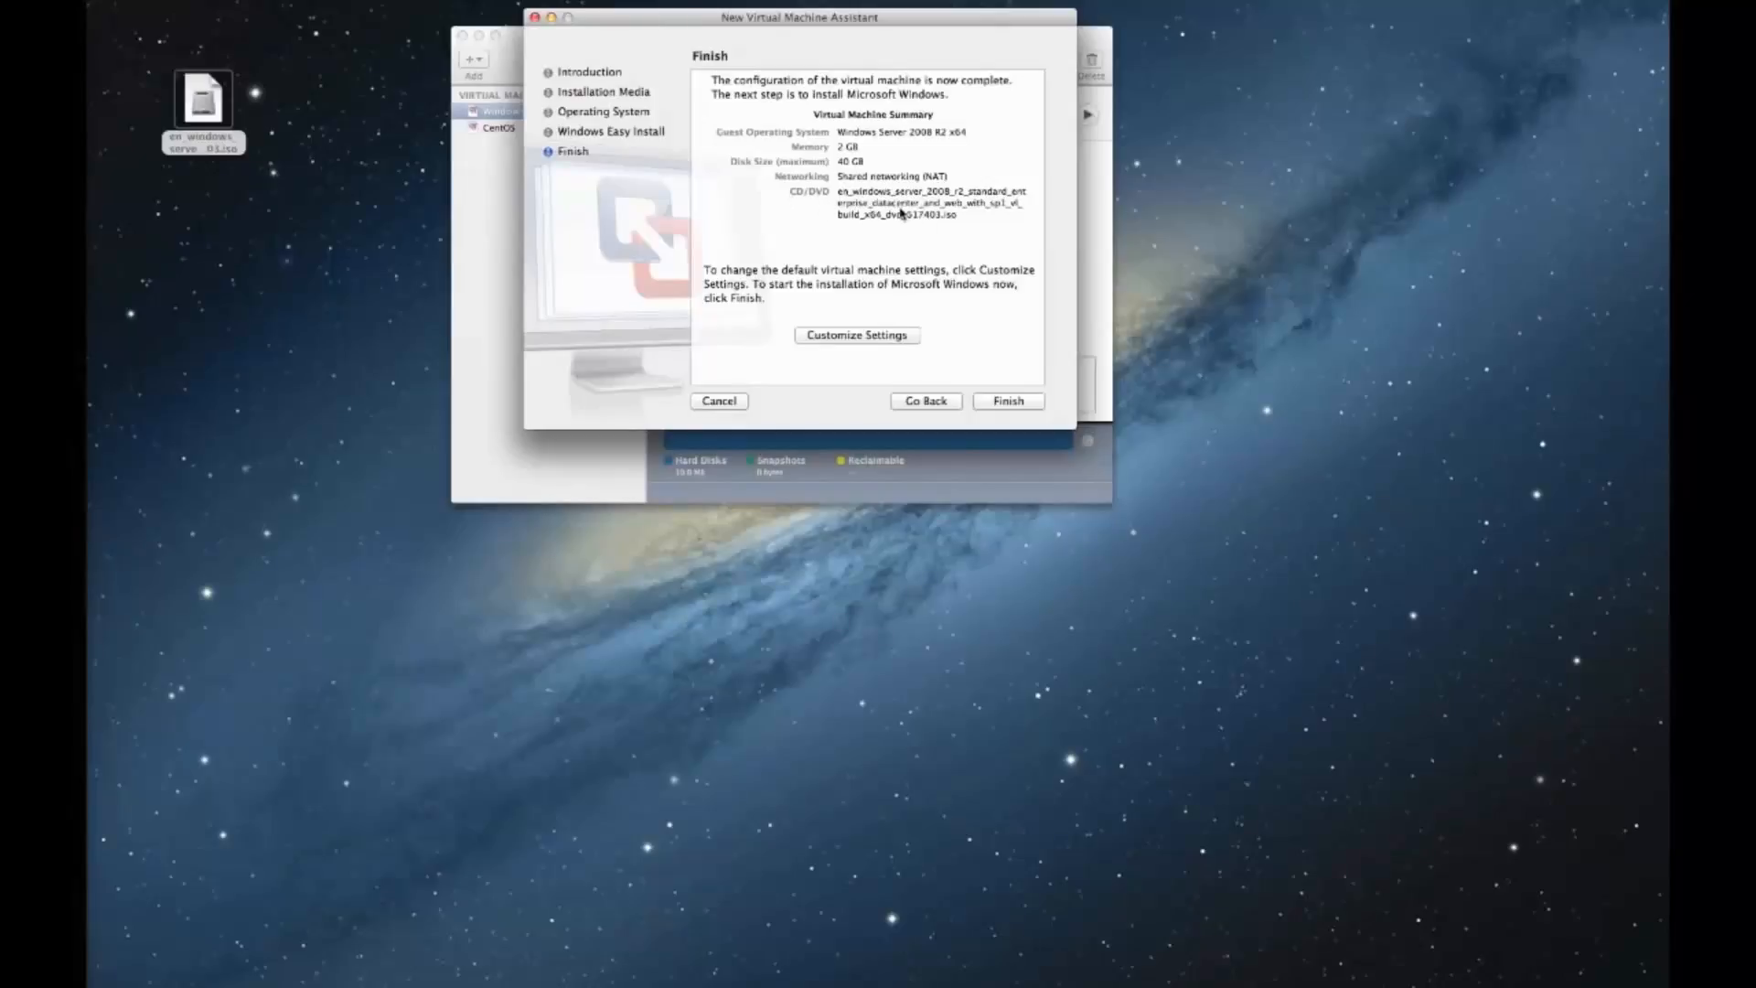
{"action": "left_click", "coordinate": [880, 332]}
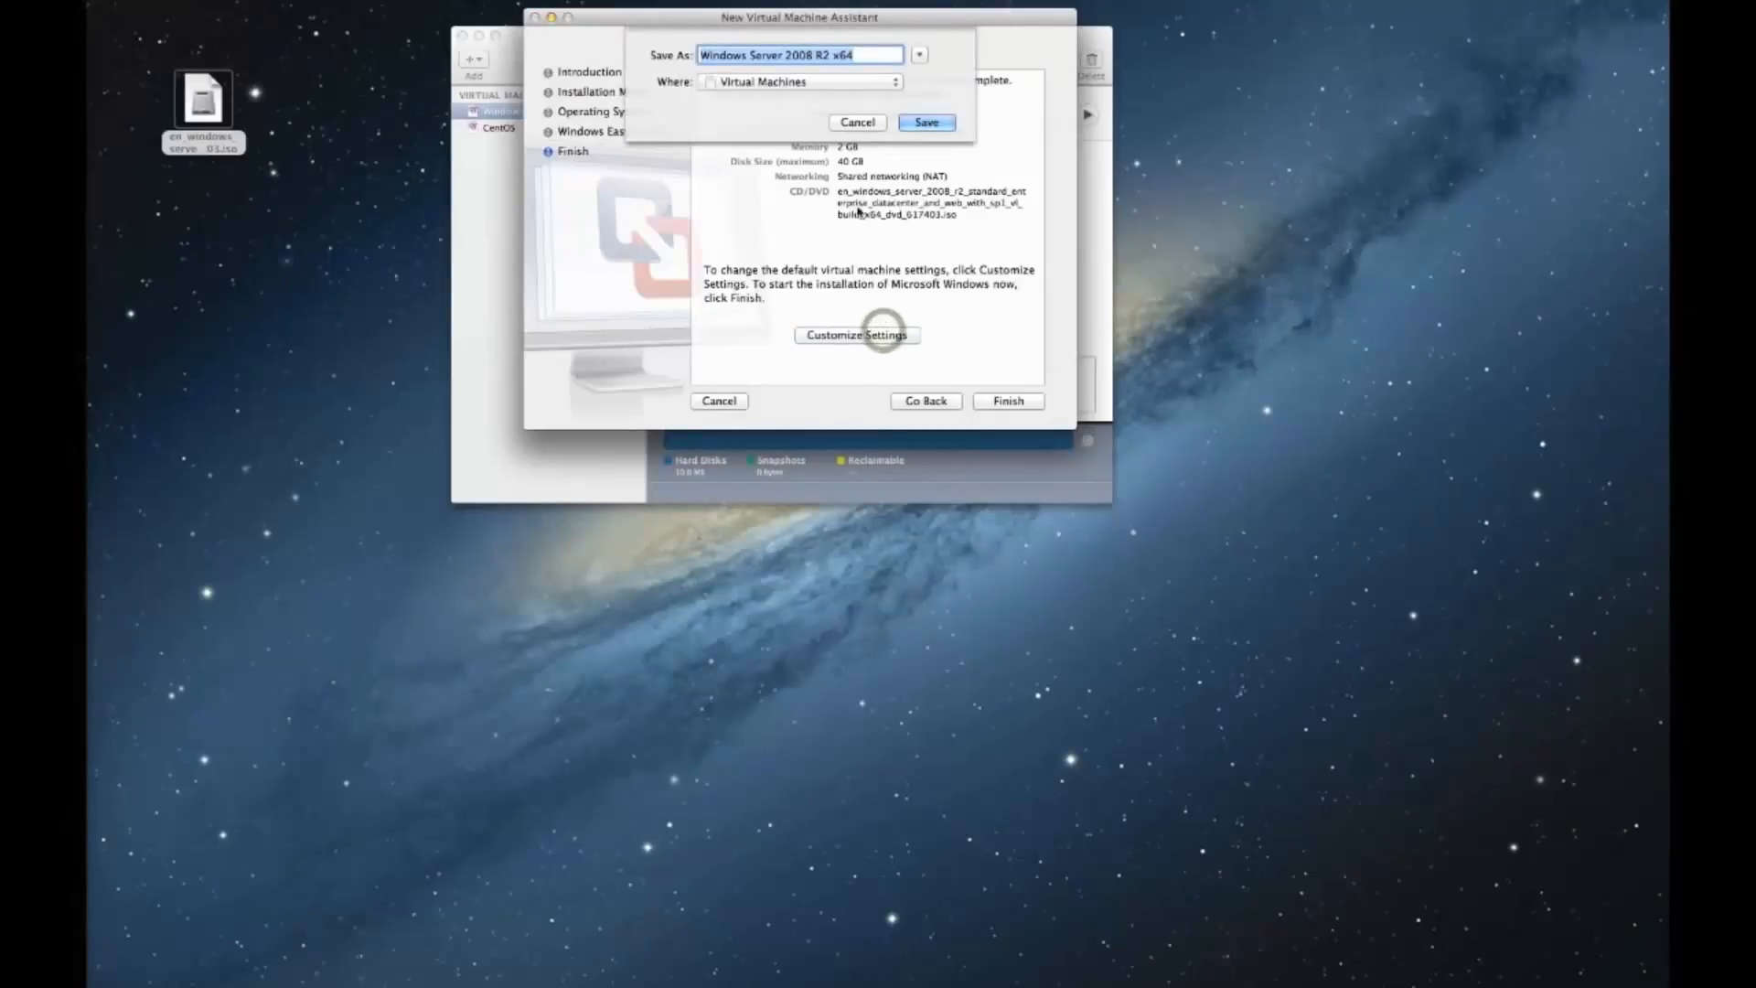
{"action": "left_click", "coordinate": [850, 82]}
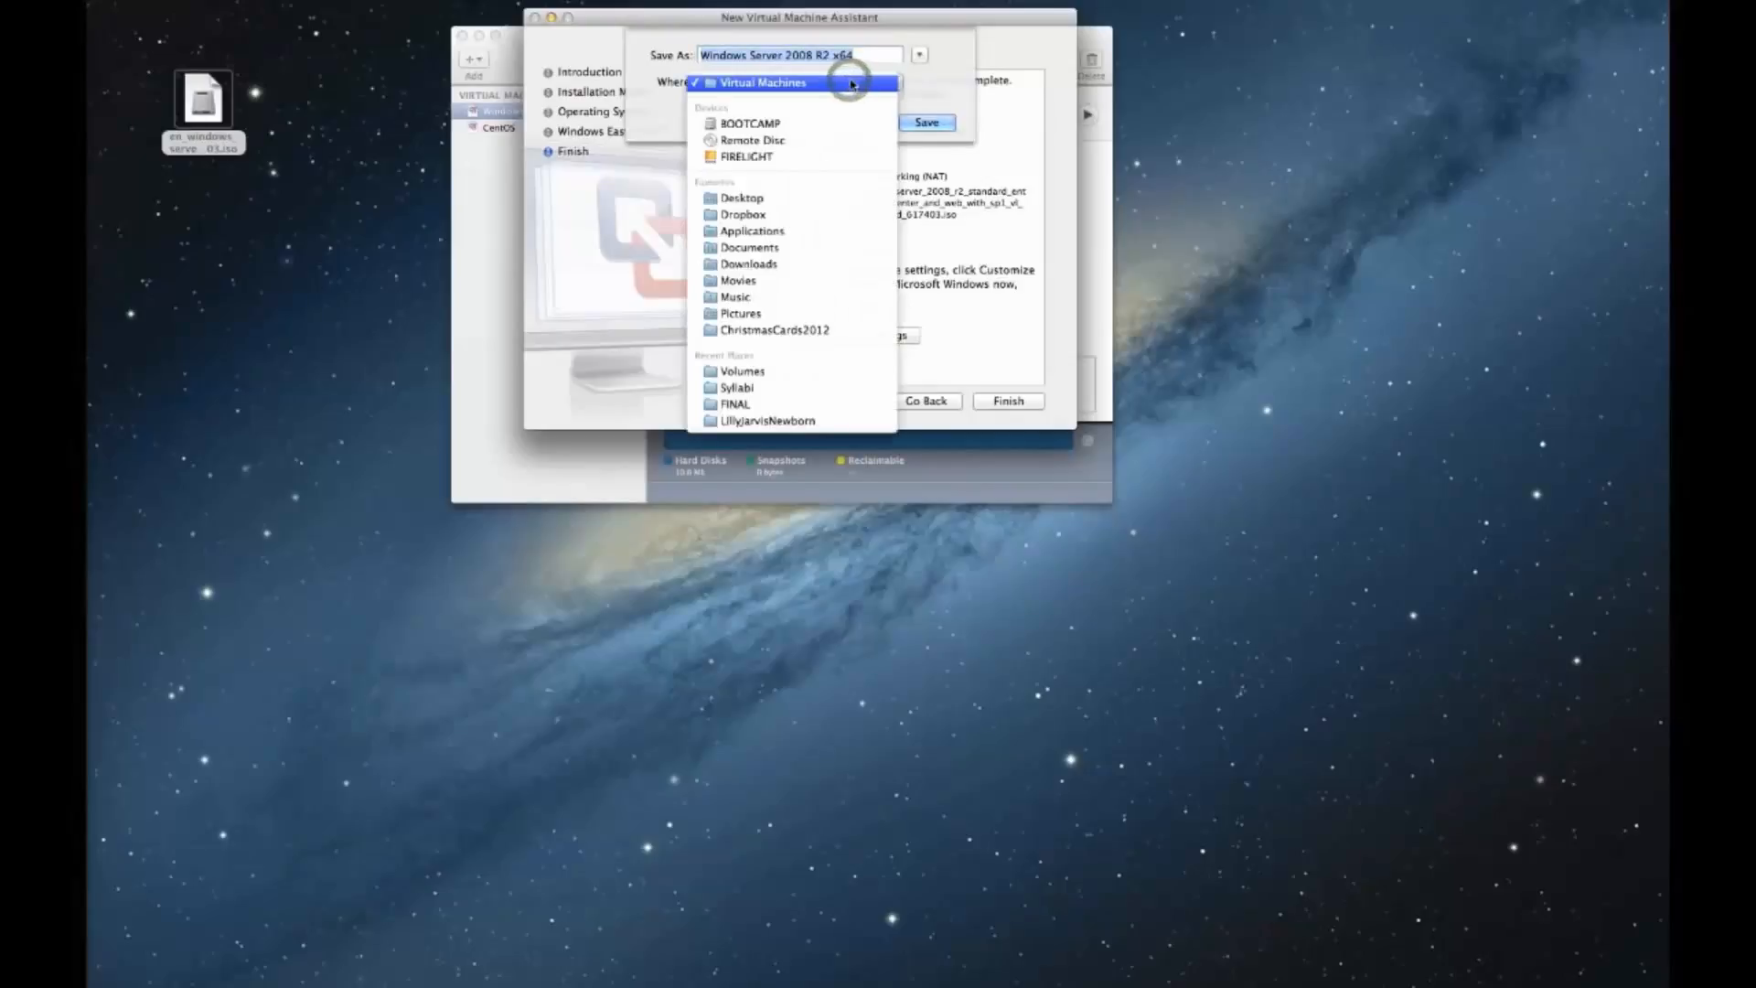
{"action": "left_click", "coordinate": [851, 83]}
{"action": "left_click", "coordinate": [922, 55]}
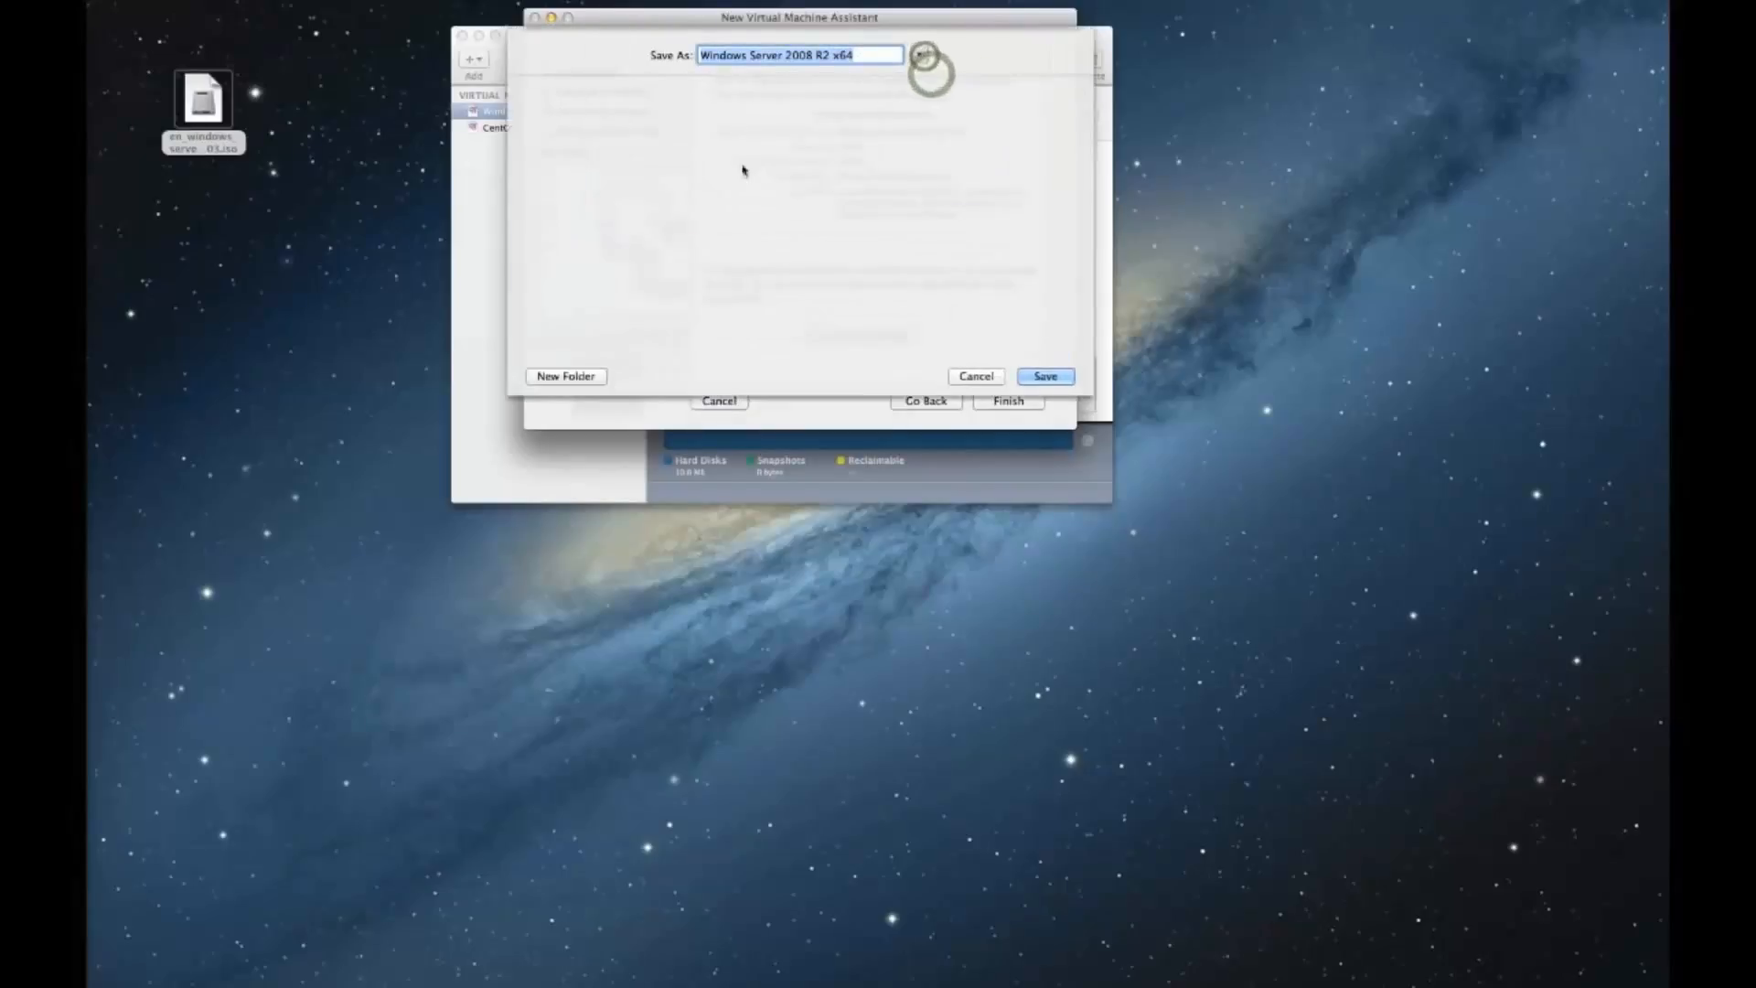
{"action": "left_click", "coordinate": [763, 93]}
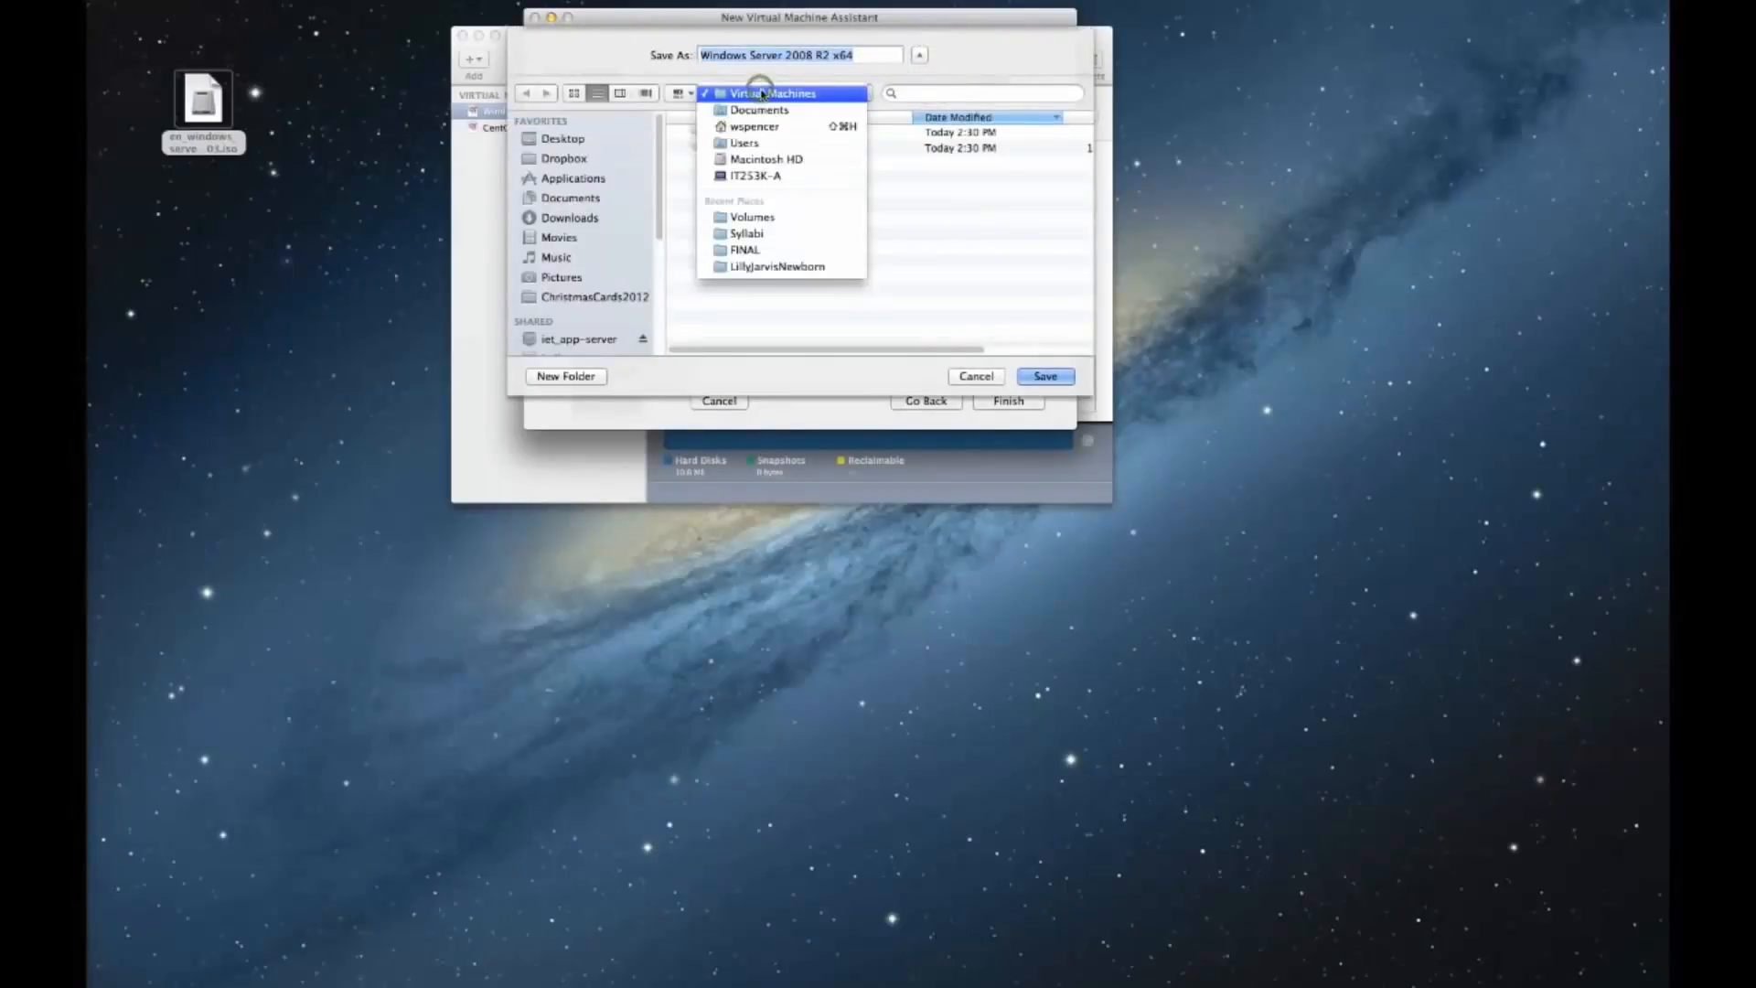
{"action": "left_click", "coordinate": [990, 195]}
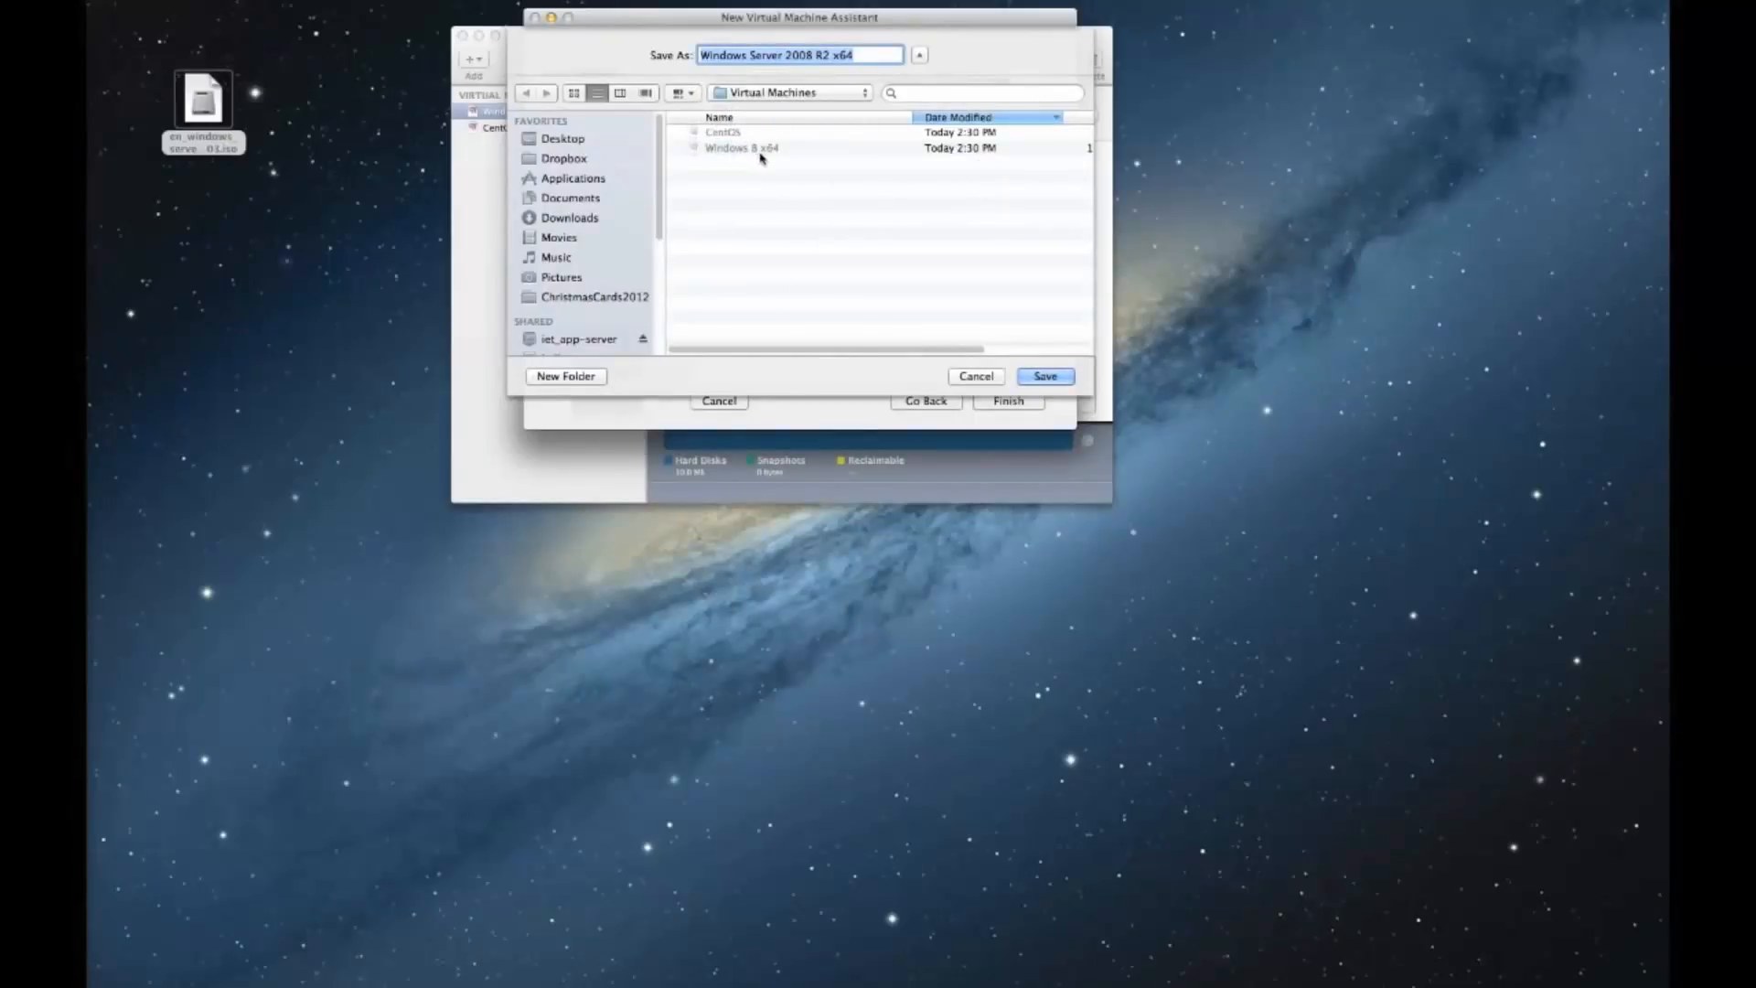
{"action": "left_click", "coordinate": [970, 376]}
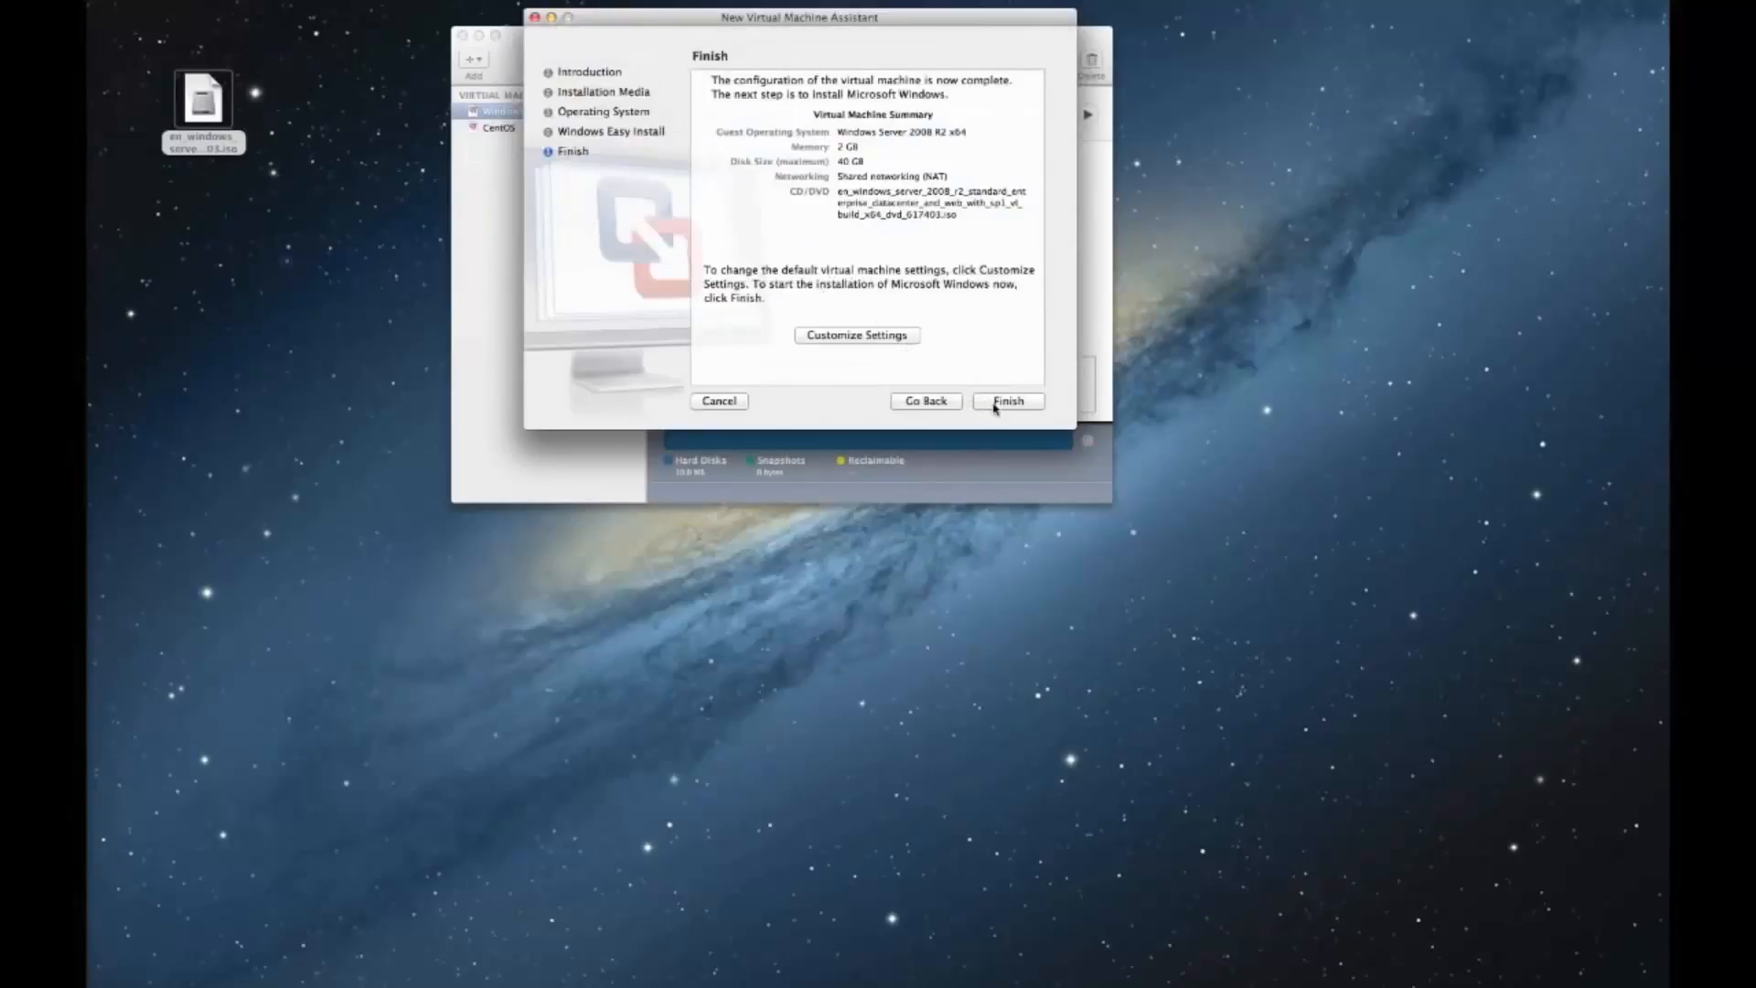
- Finish the virtual machine assistant and save the machine as Windows Server 2008 R2 x64 in the Virtual Machines folder
{"action": "left_click", "coordinate": [996, 404]}
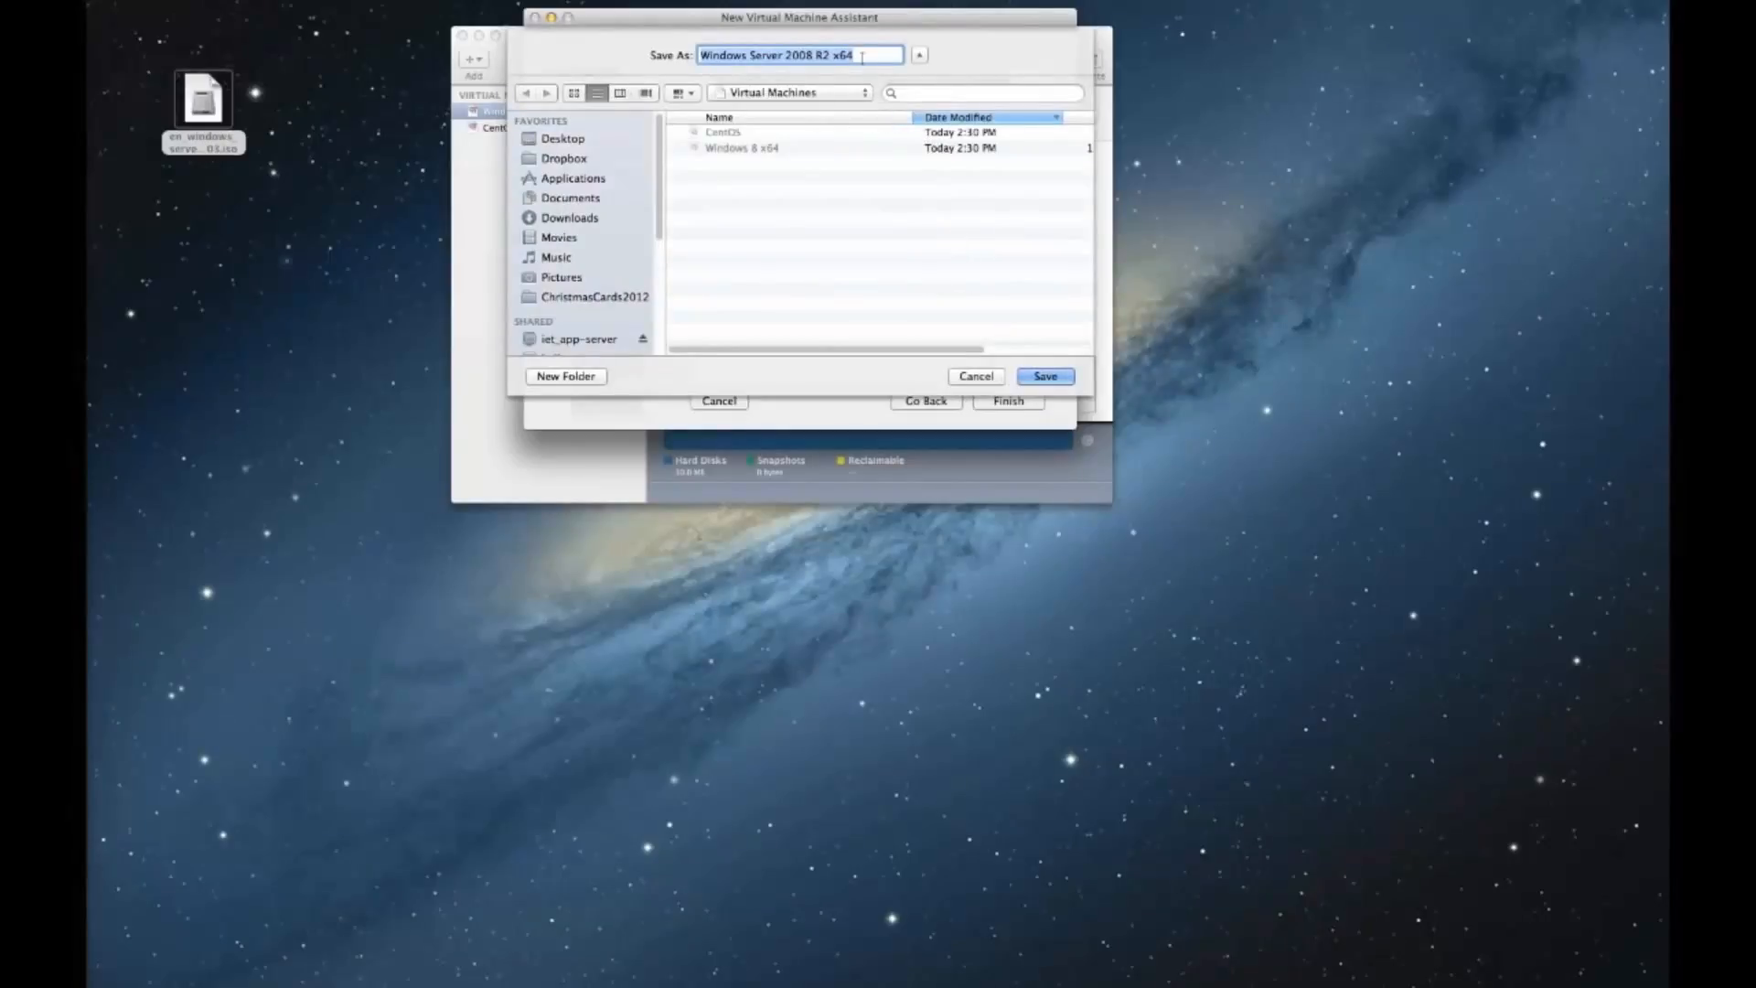
{"action": "left_click", "coordinate": [1045, 376]}
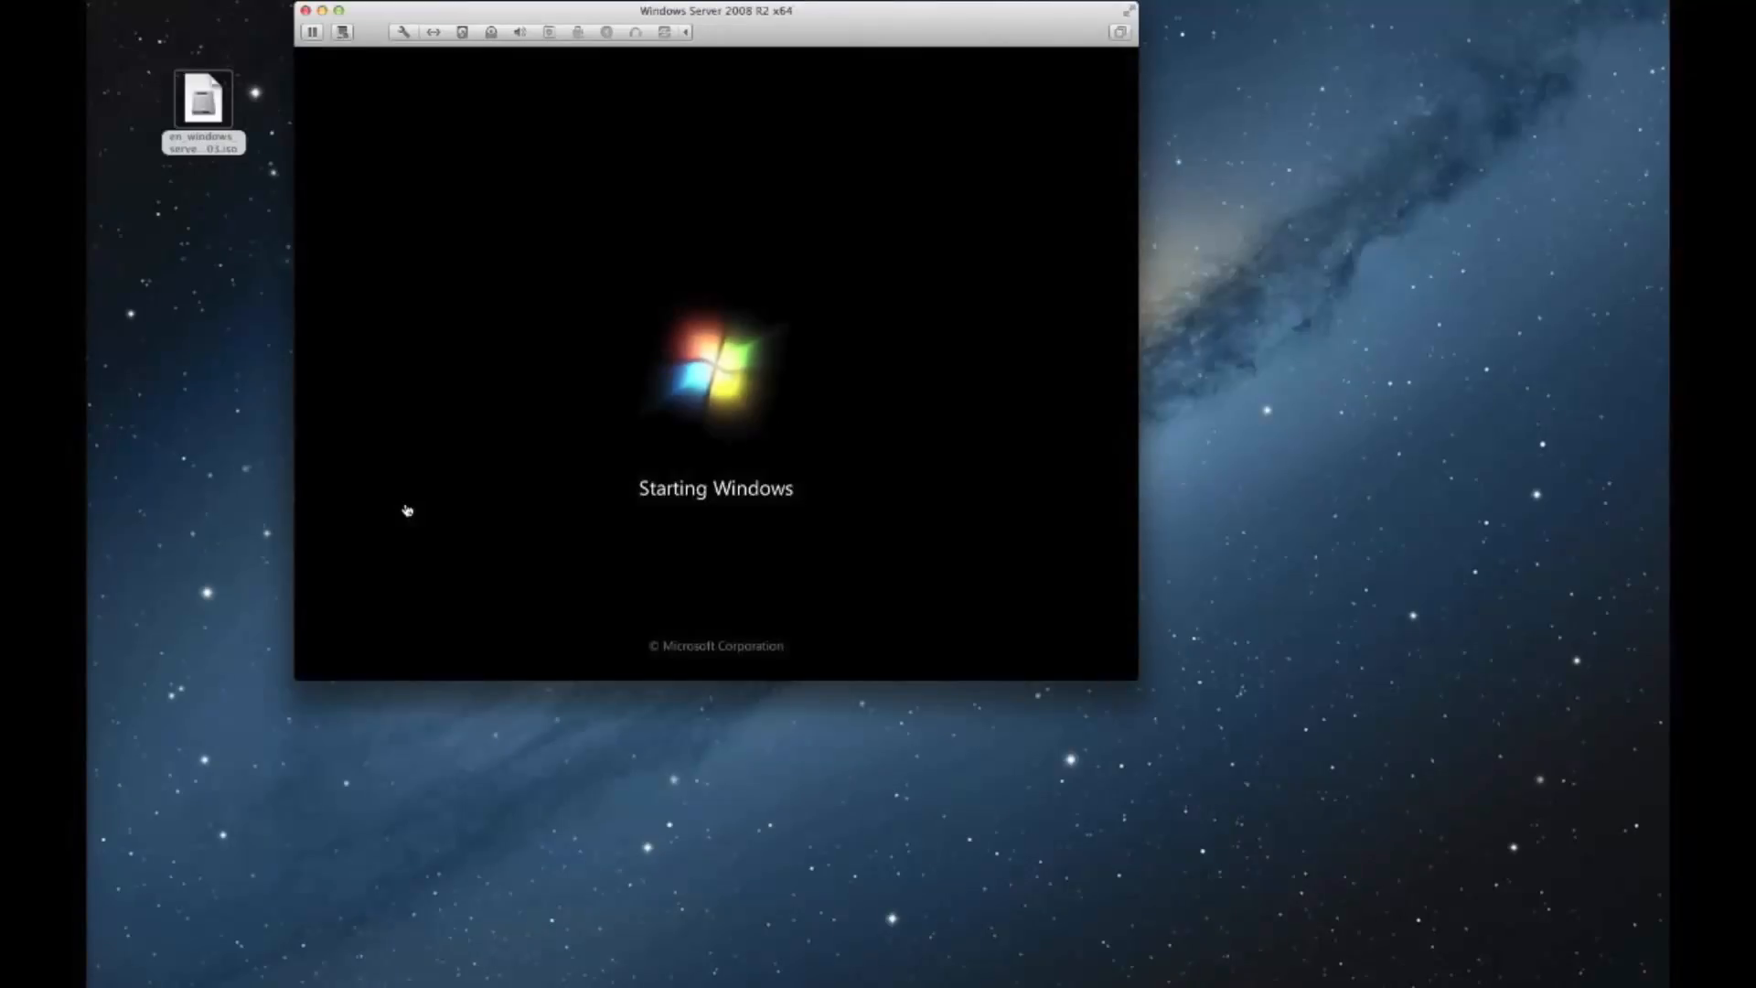
- Reposition the virtual machine window on the desktop and the Install Windows dialog inside it, releasing the mouse from the guest
{"action": "left_click_drag", "start_coordinate": [678, 11], "coordinate": [791, 93]}
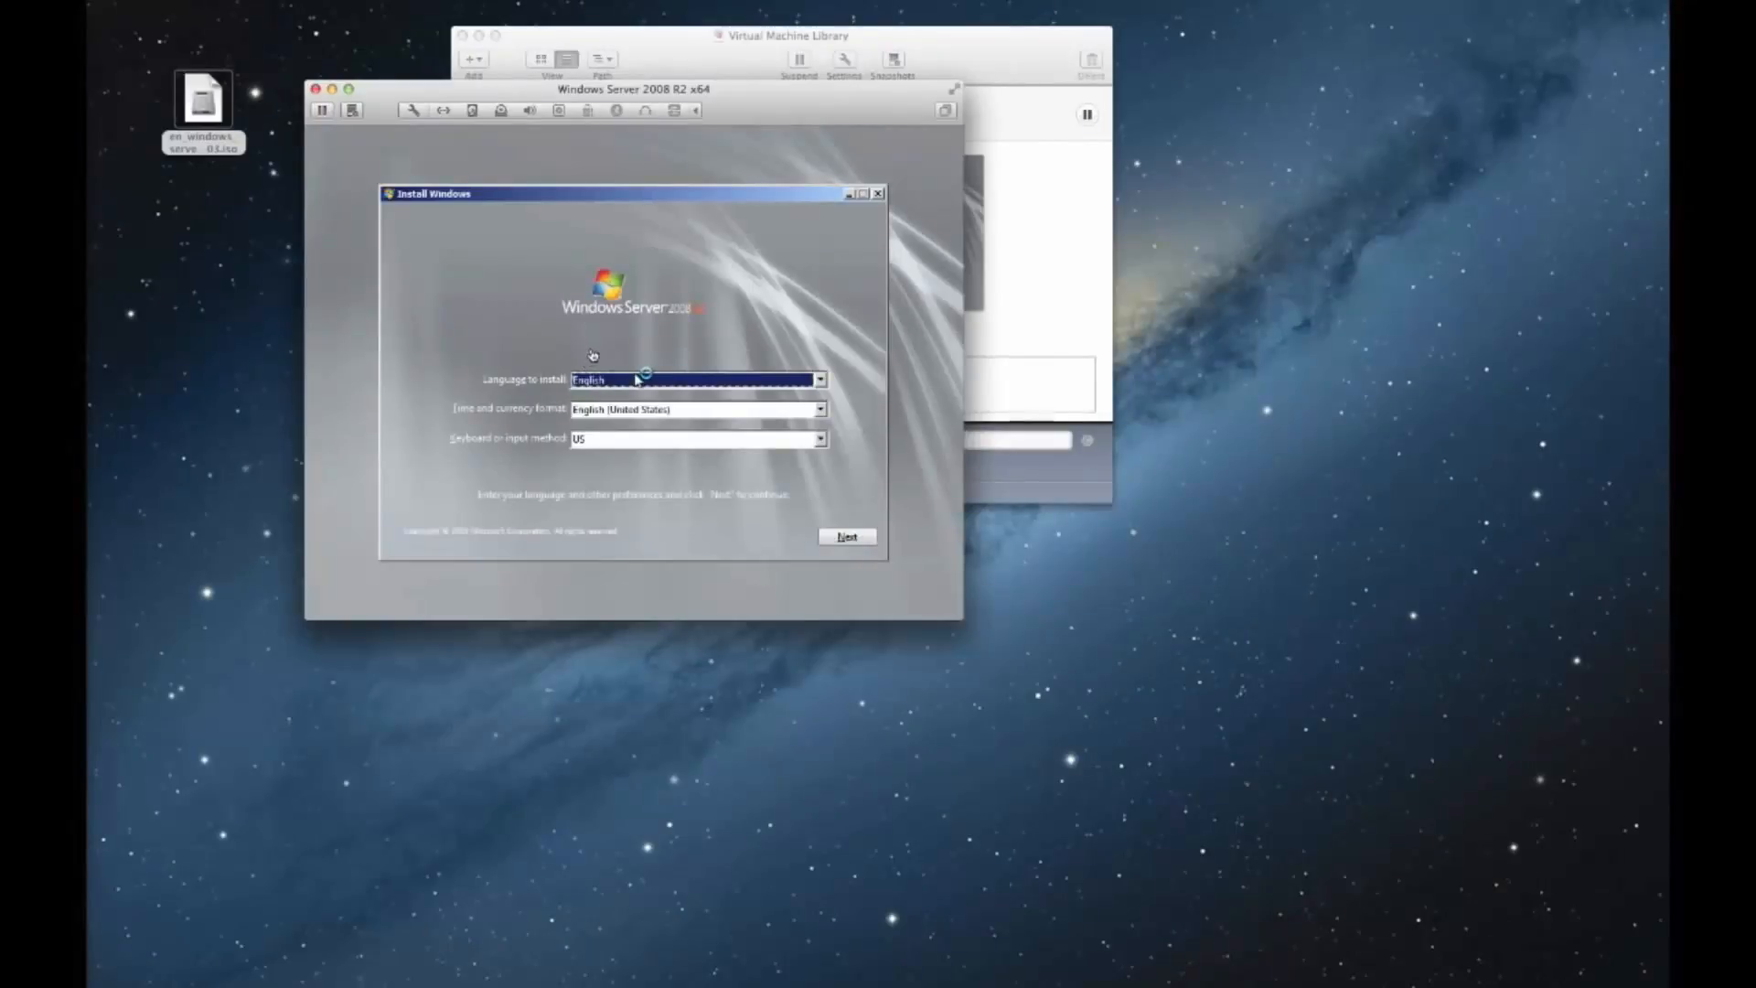
{"action": "left_click", "coordinate": [635, 378]}
{"action": "left_click_drag", "start_coordinate": [654, 194], "coordinate": [635, 182]}
{"action": "key", "text": "ctrl+super"}
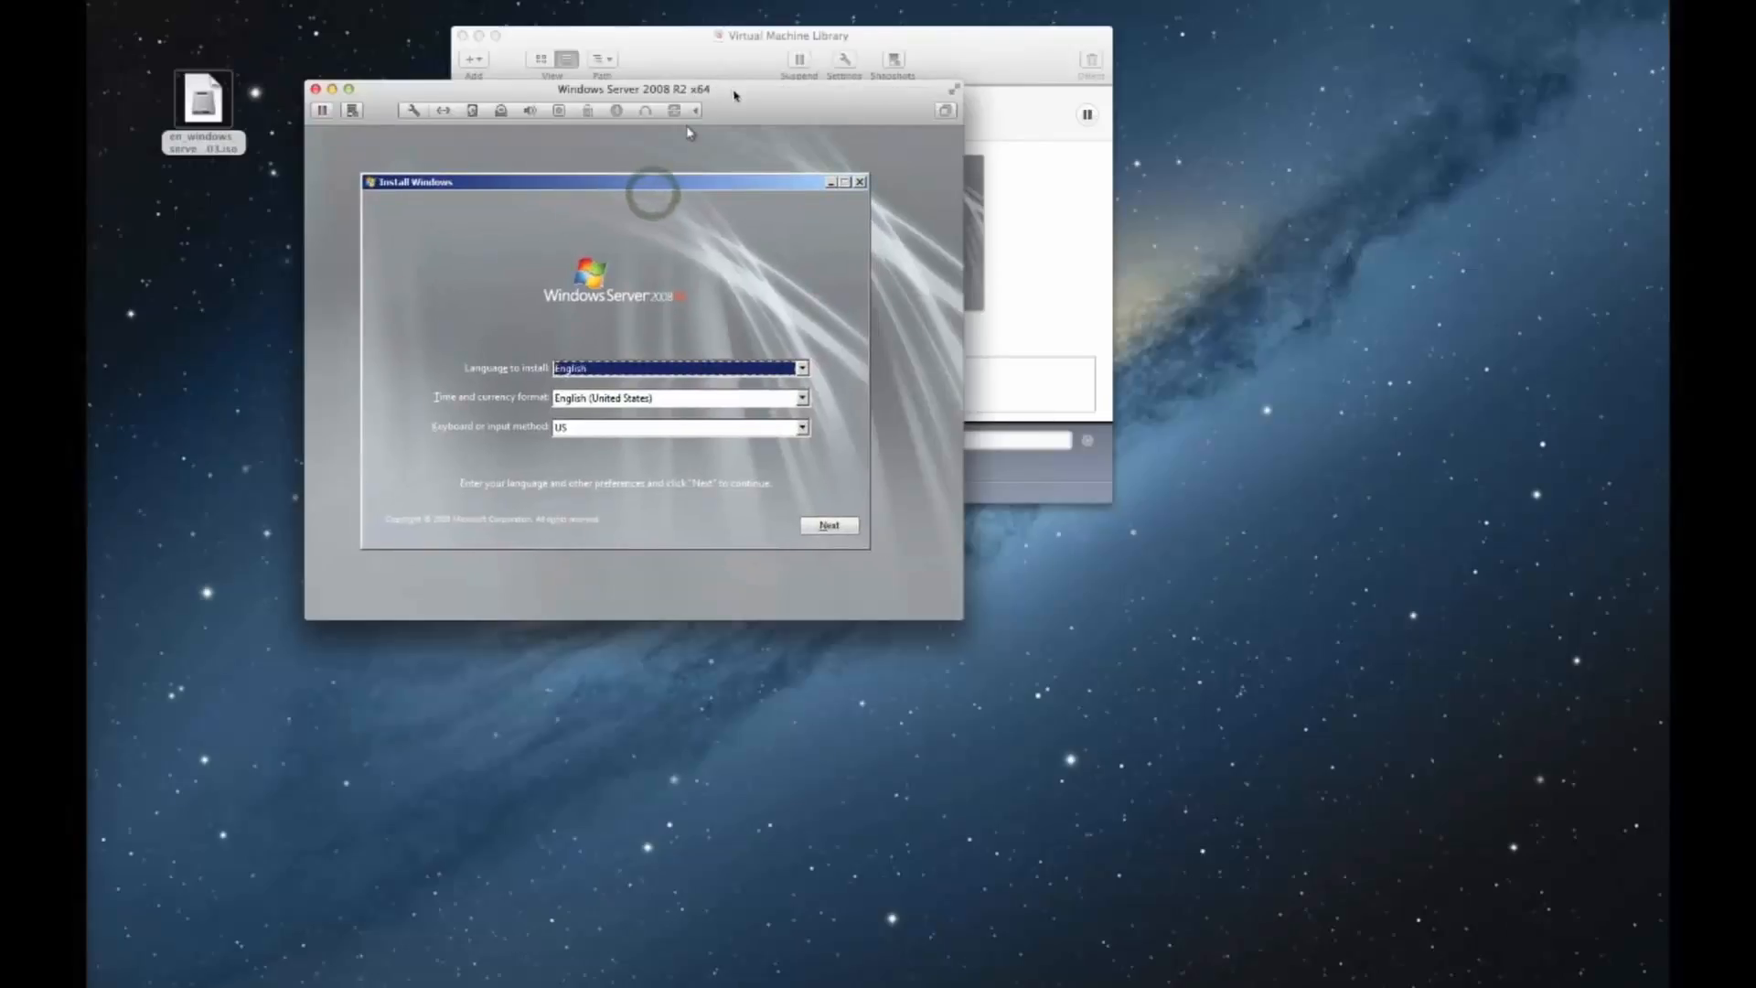
{"action": "left_click_drag", "start_coordinate": [732, 90], "coordinate": [827, 126]}
- Capture the mouse in the guest and release it again, and switch the virtual machine to full screen
{"action": "left_click", "coordinate": [985, 549]}
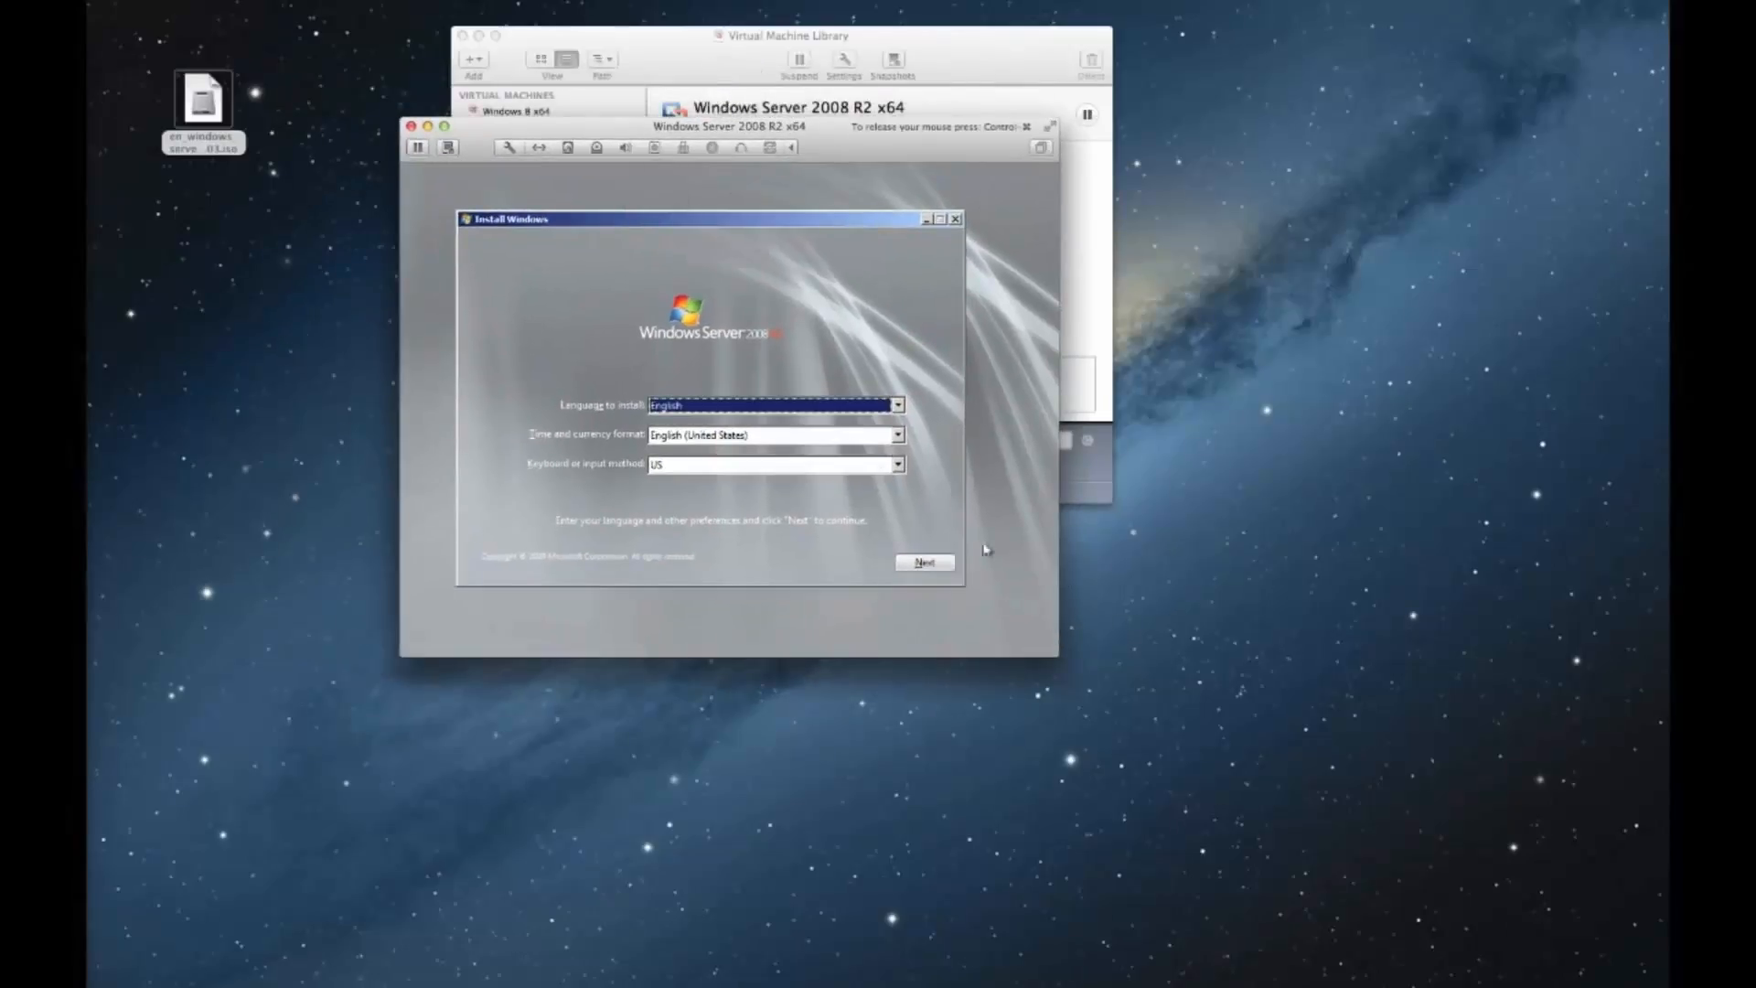
{"action": "key", "text": "ctrl+super"}
{"action": "left_click", "coordinate": [712, 164]}
{"action": "key", "text": "ctrl+super"}
{"action": "key", "text": "ctrl+super"}
{"action": "key", "text": "ctrl+super+f"}
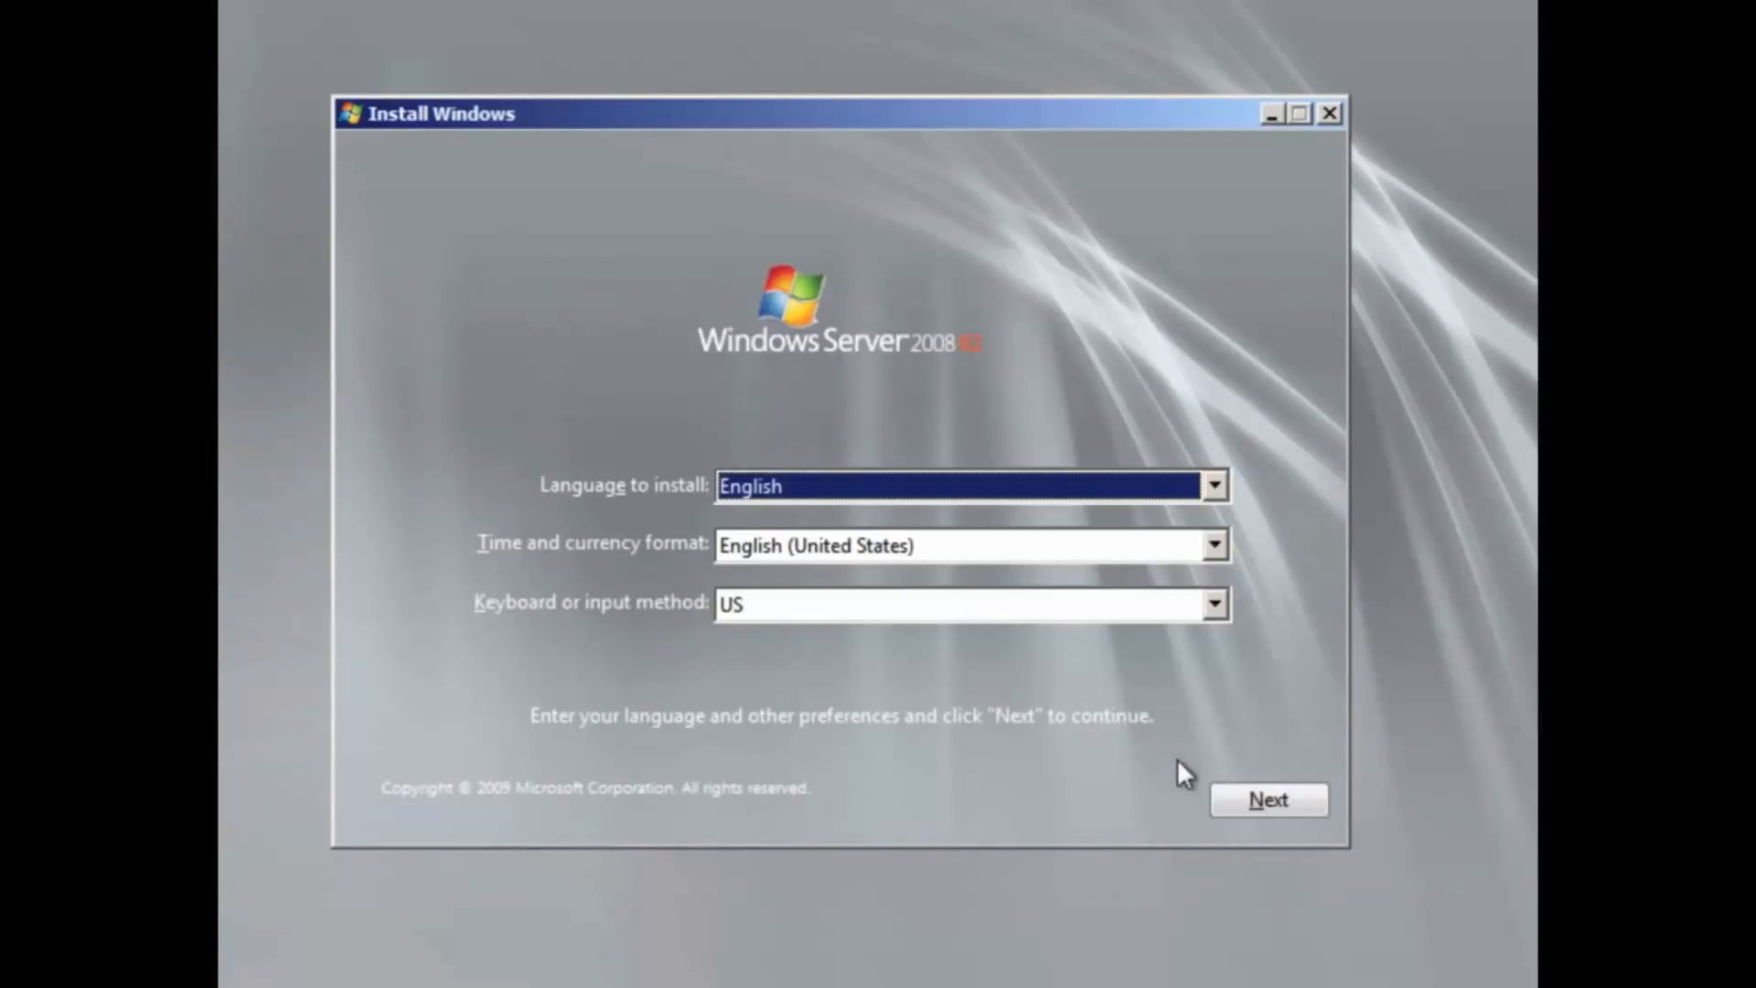
- Start the installation with English, English (United States) and US keyboard settings, choosing Windows Server 2008 R2 Standard (Full Installation)
{"action": "left_click", "coordinate": [1237, 794]}
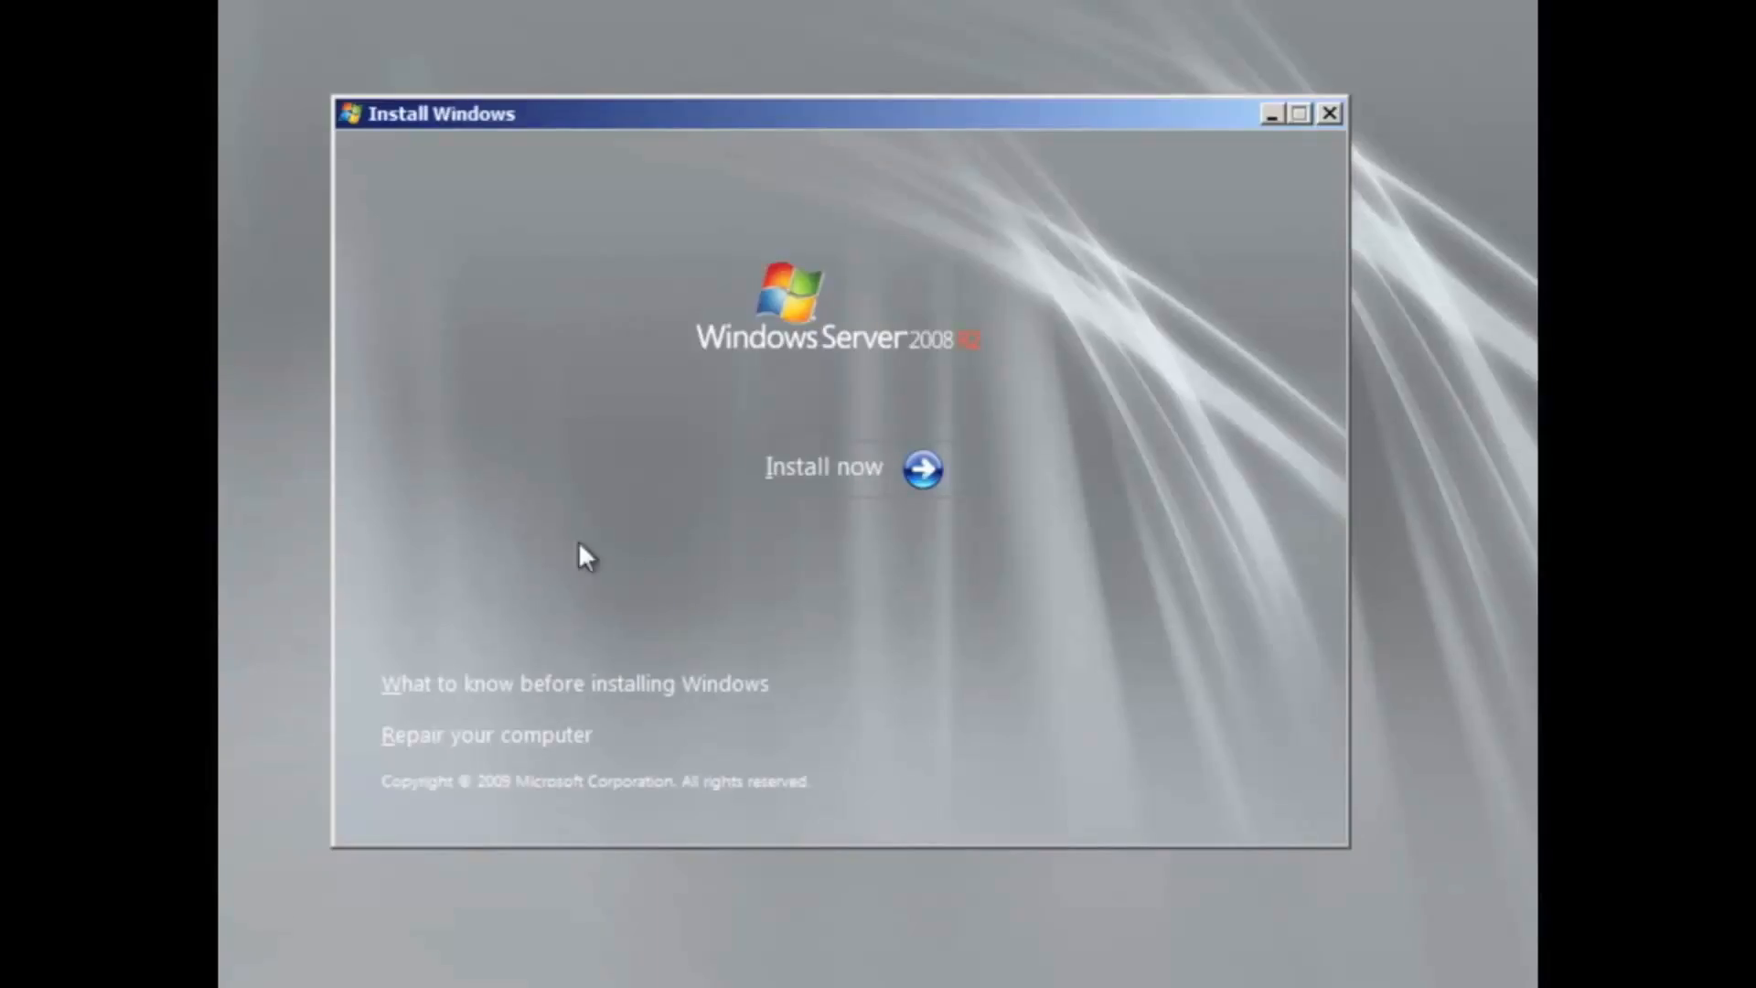
{"action": "left_click", "coordinate": [831, 476]}
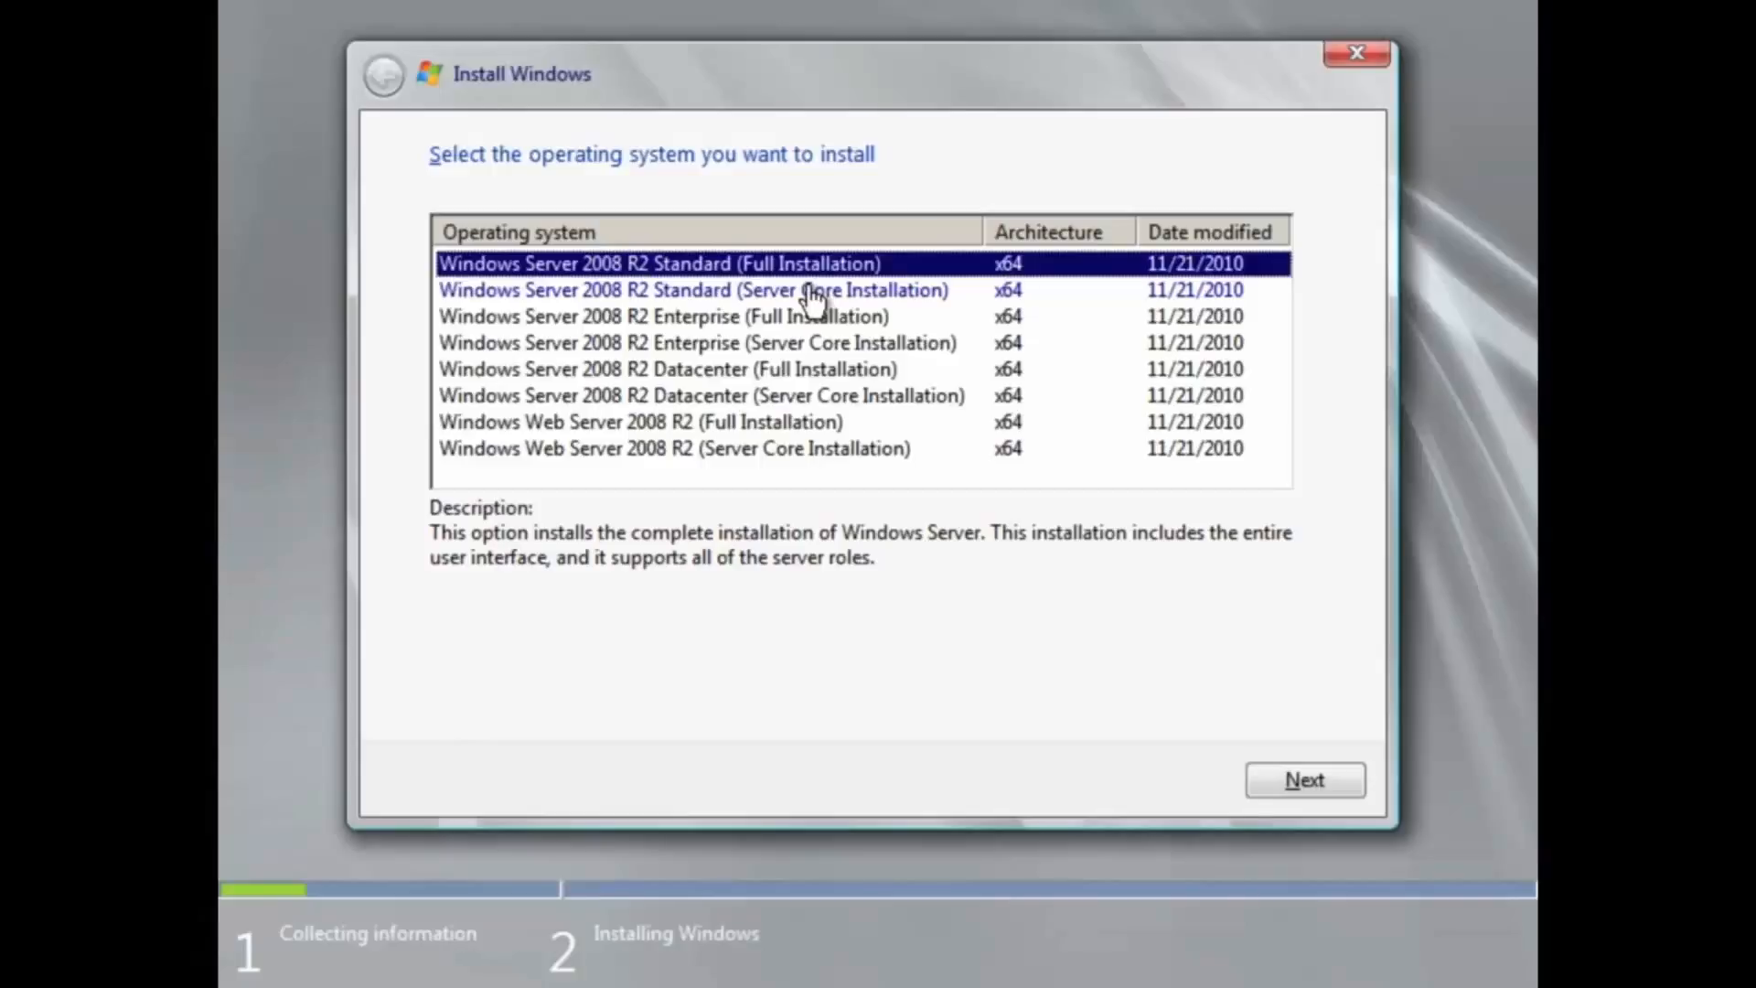
{"action": "left_click", "coordinate": [1259, 774]}
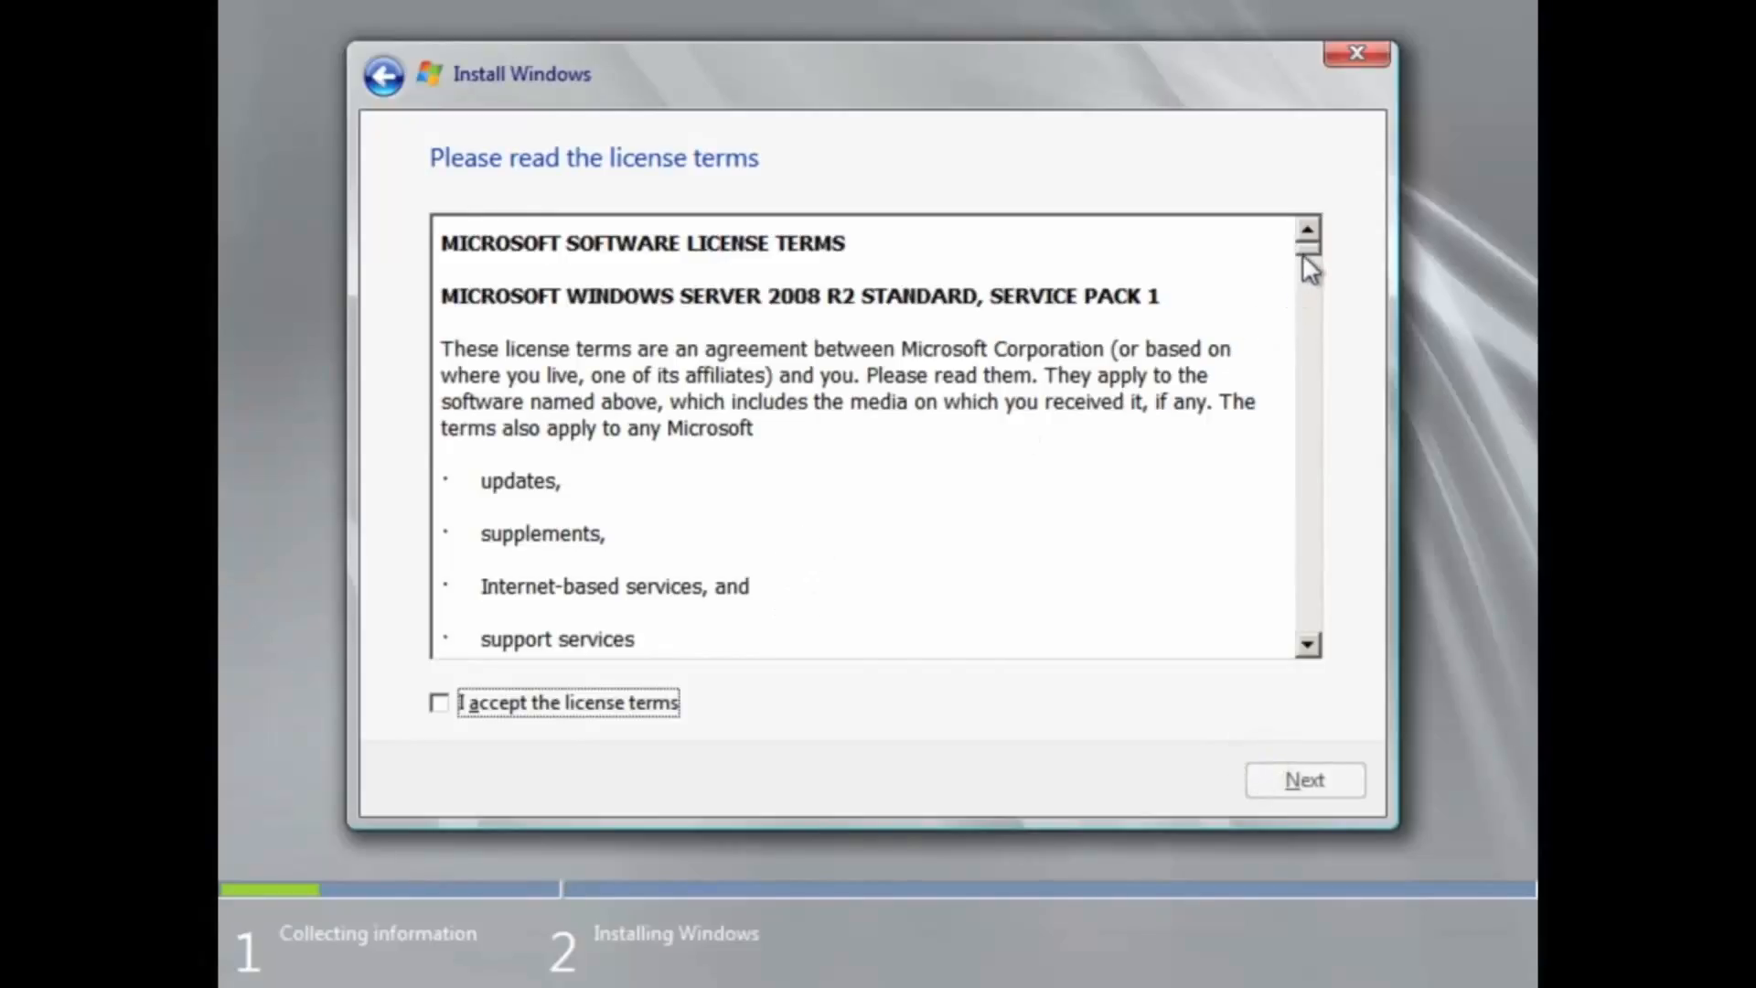
- Skim and accept the license terms, and choose the Custom (advanced) installation type
{"action": "left_click_drag", "start_coordinate": [1302, 254], "coordinate": [1321, 196]}
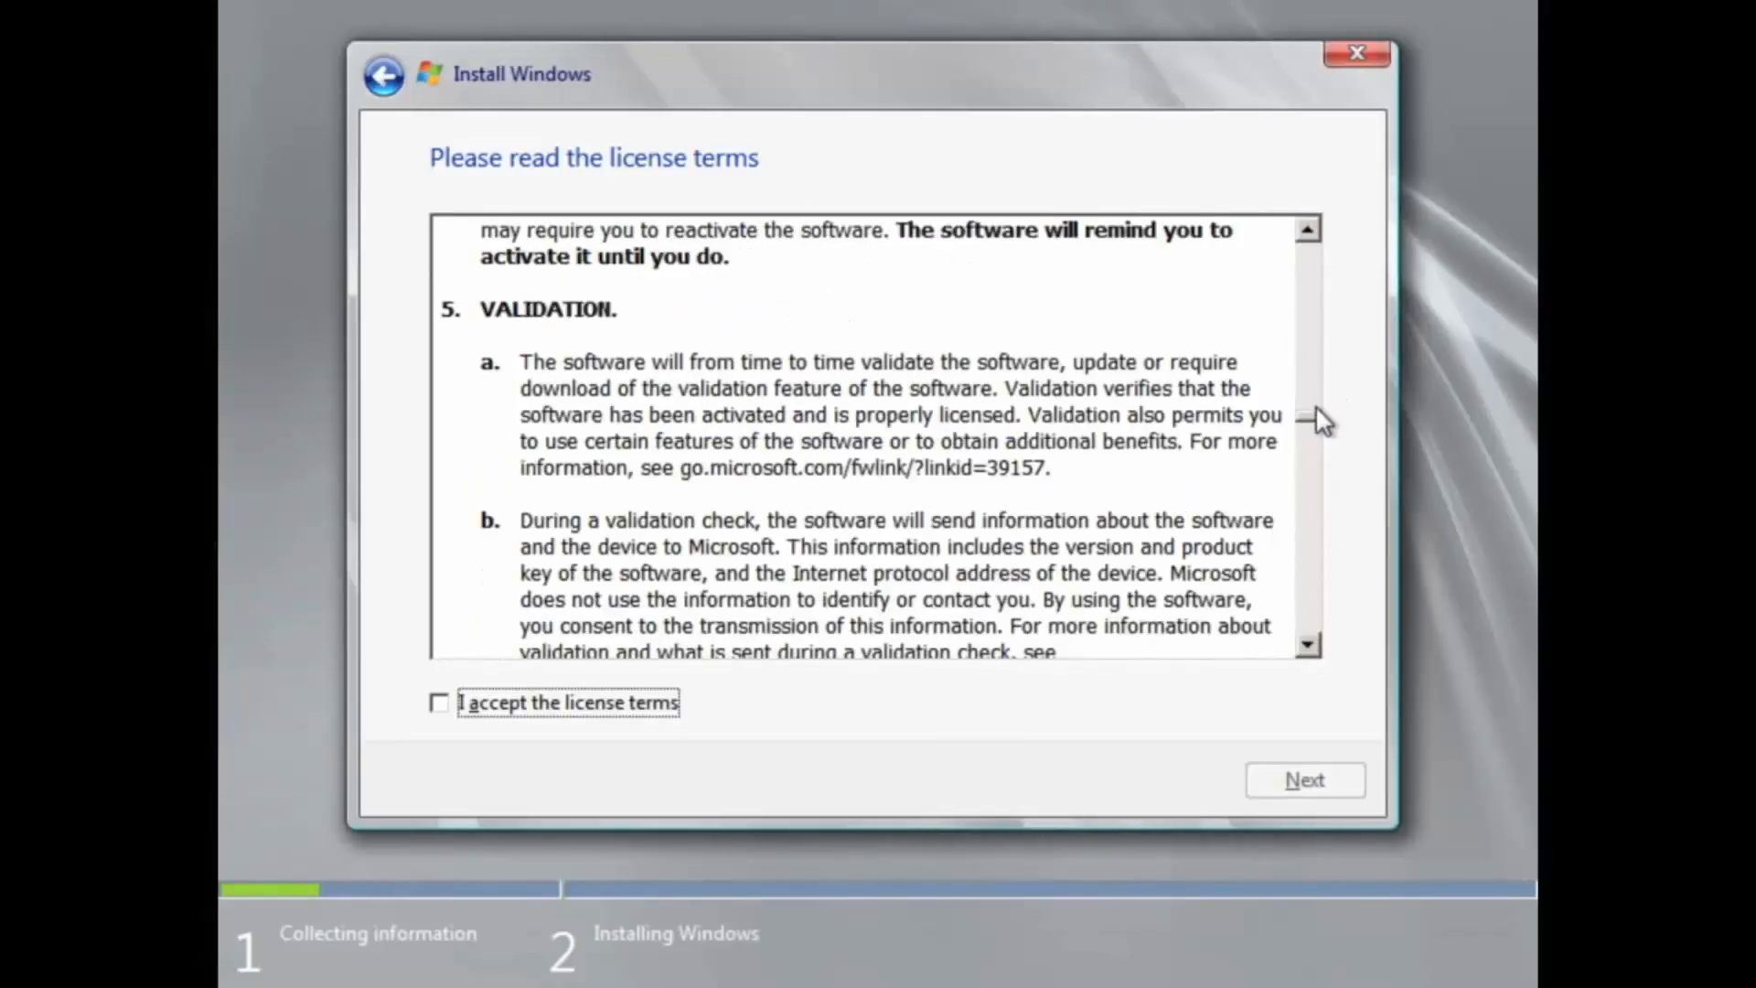
{"action": "left_click_drag", "start_coordinate": [1316, 419], "coordinate": [1321, 195]}
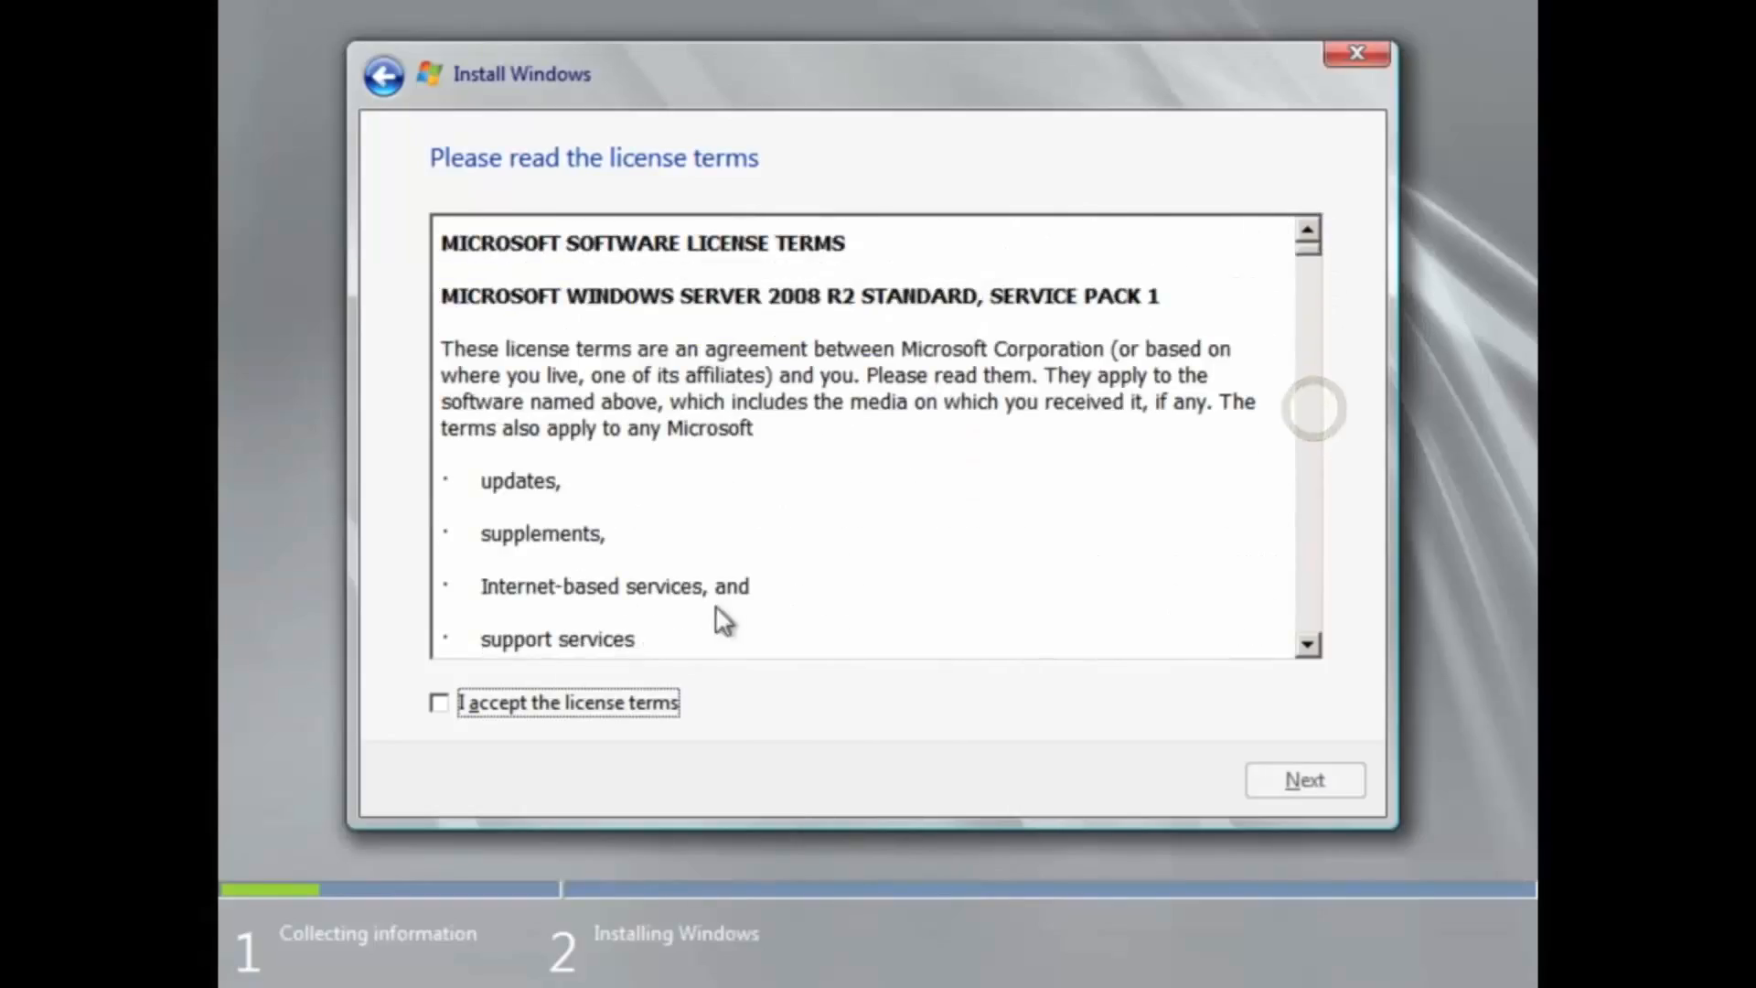
{"action": "left_click", "coordinate": [636, 697]}
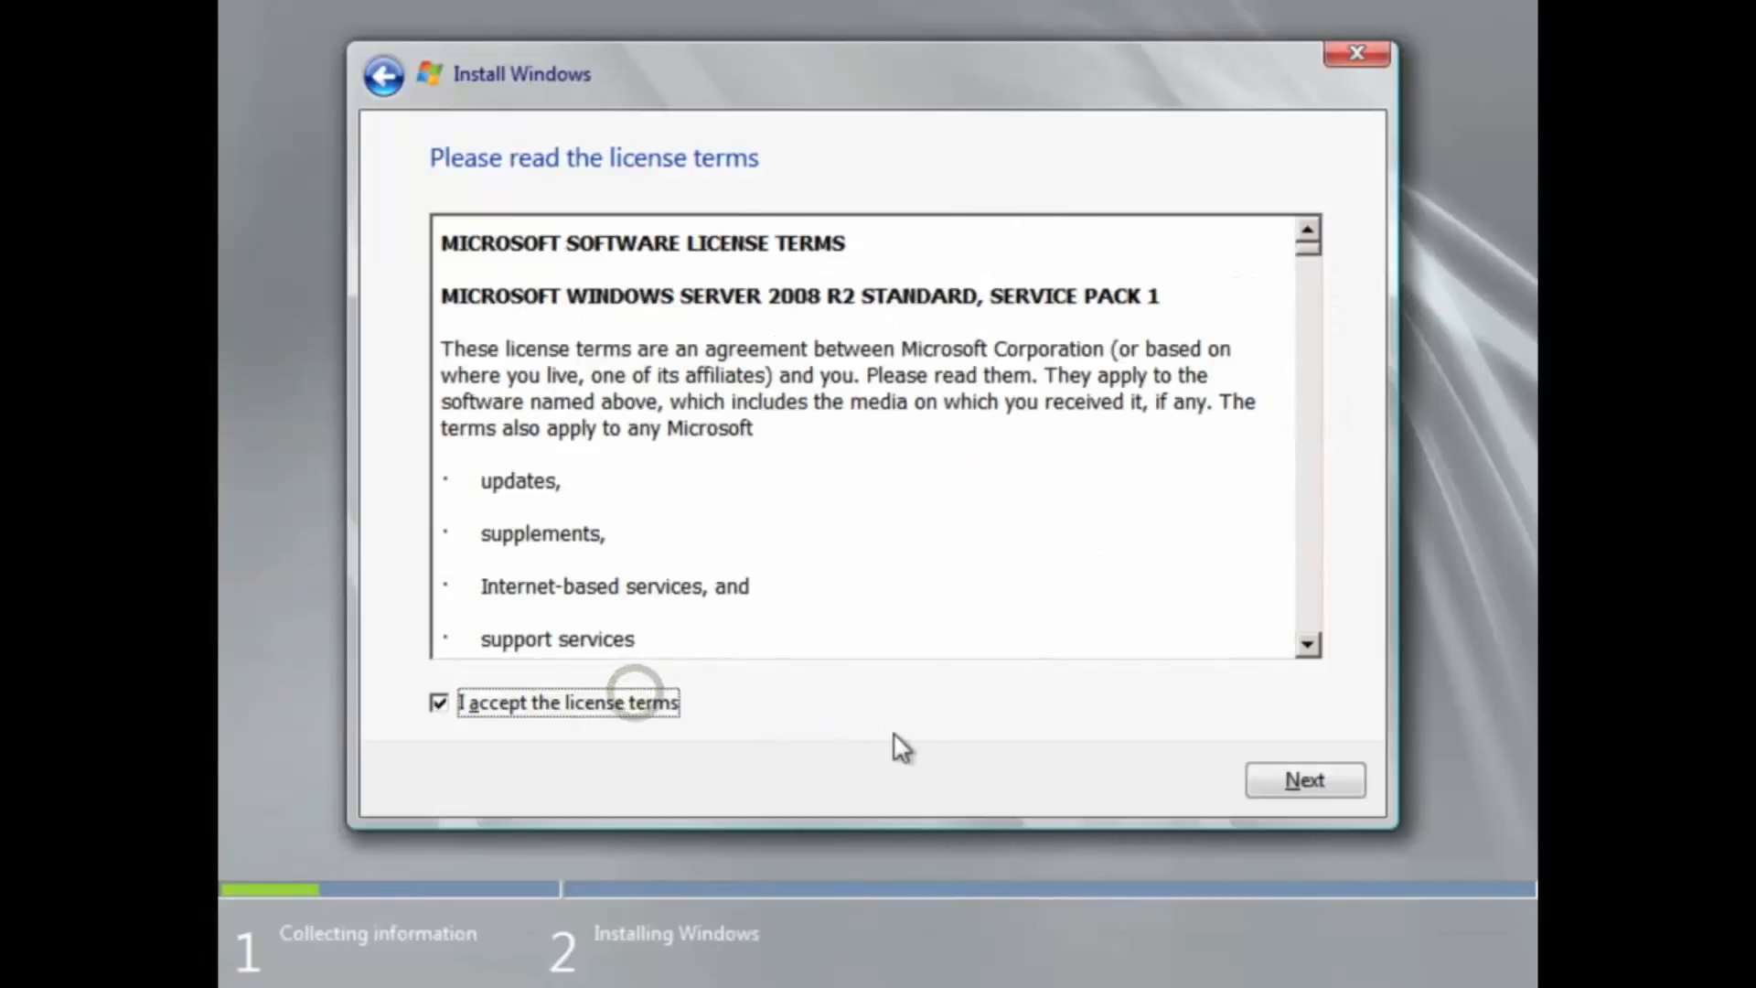
{"action": "left_click", "coordinate": [1260, 780]}
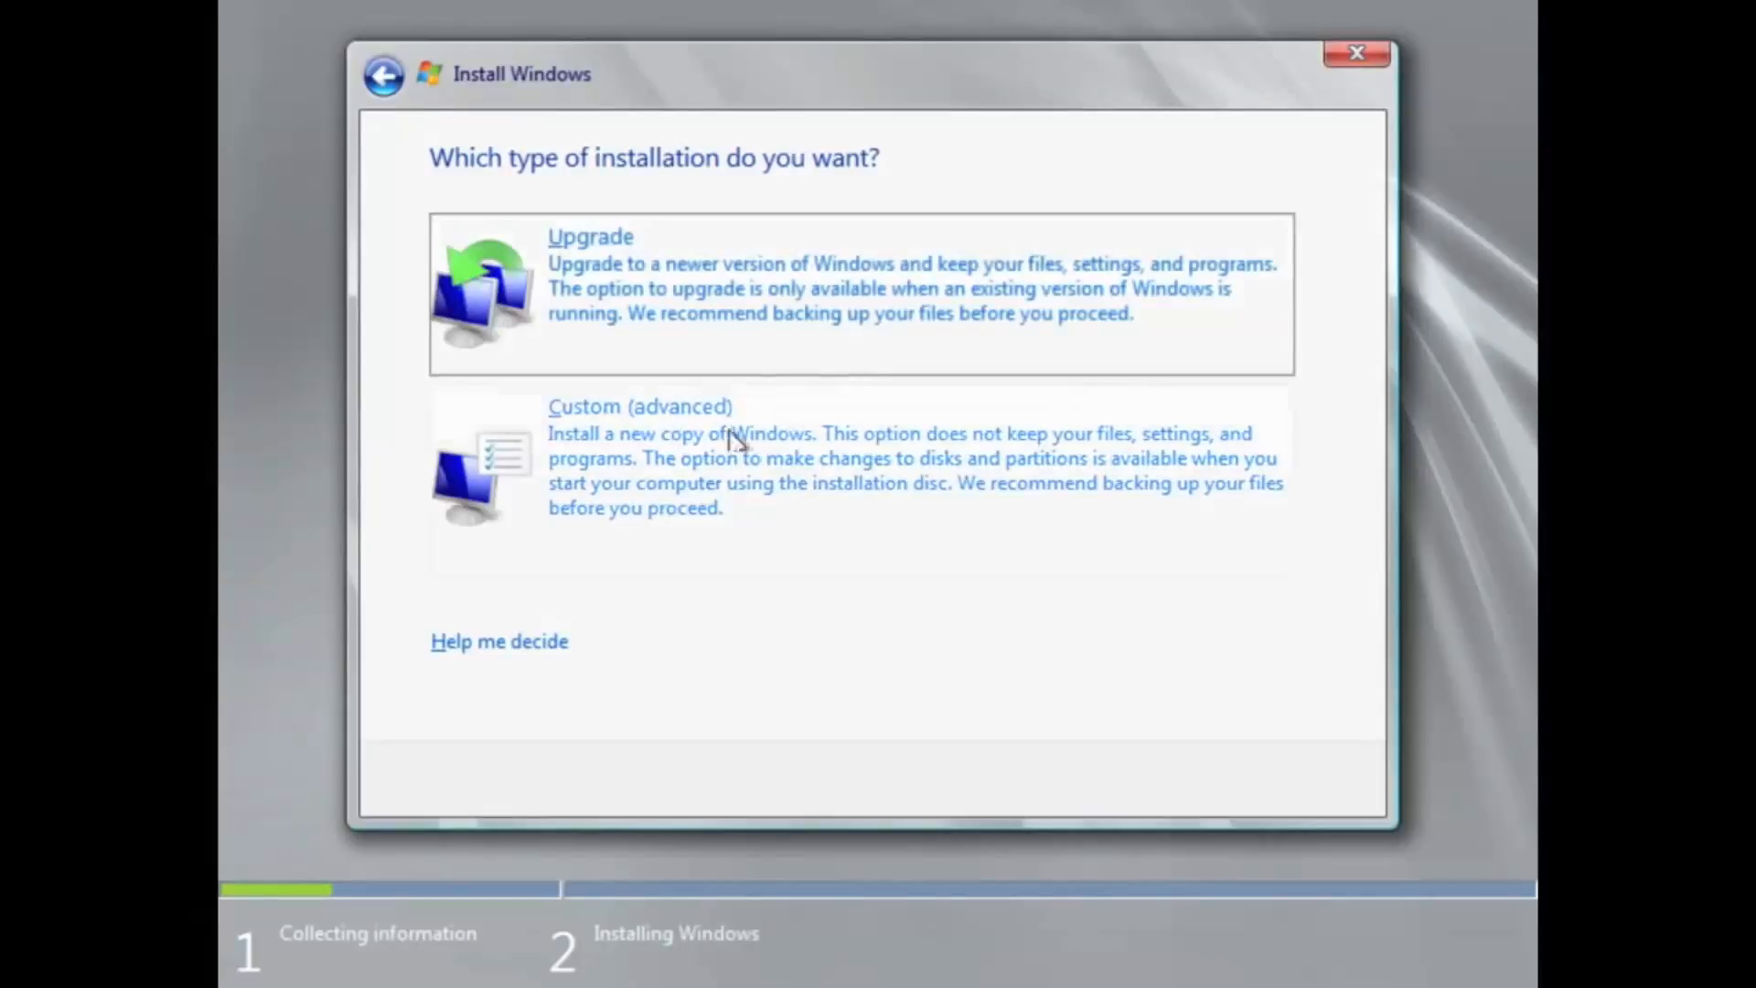
{"action": "left_click", "coordinate": [691, 455]}
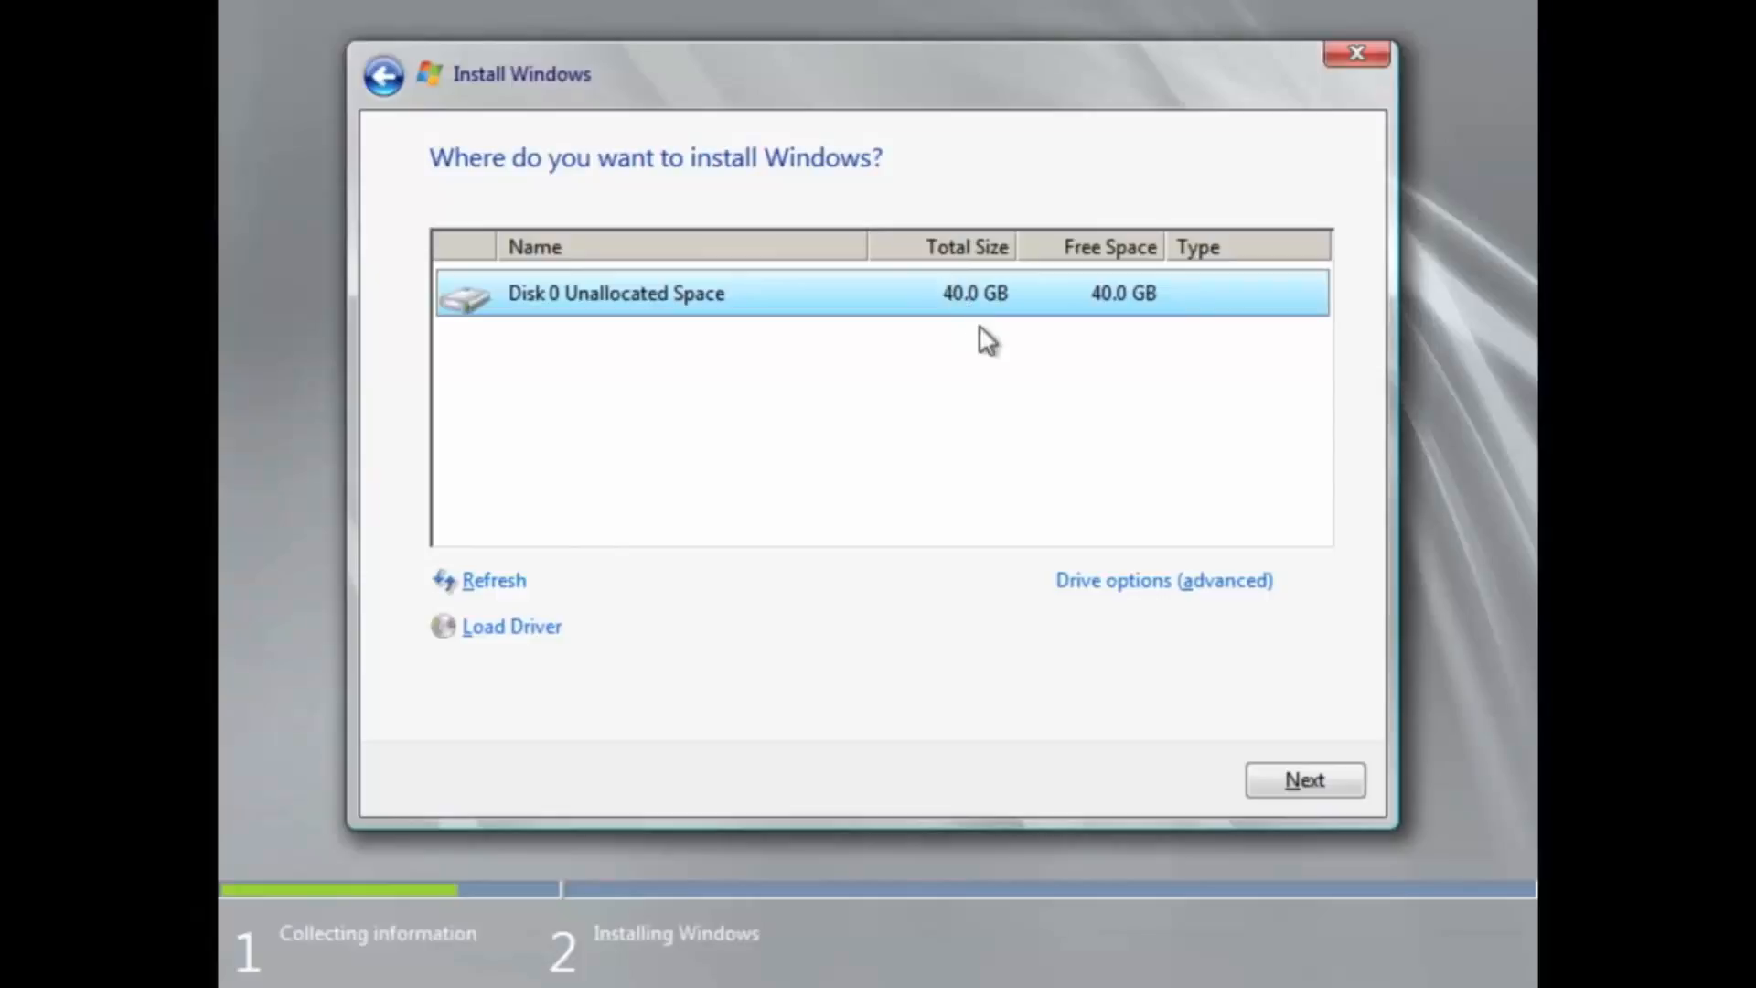
- Create a new 30000 MB partition in the unallocated space of Disk 0, allowing additional partitions for system files
{"action": "left_click", "coordinate": [1138, 583]}
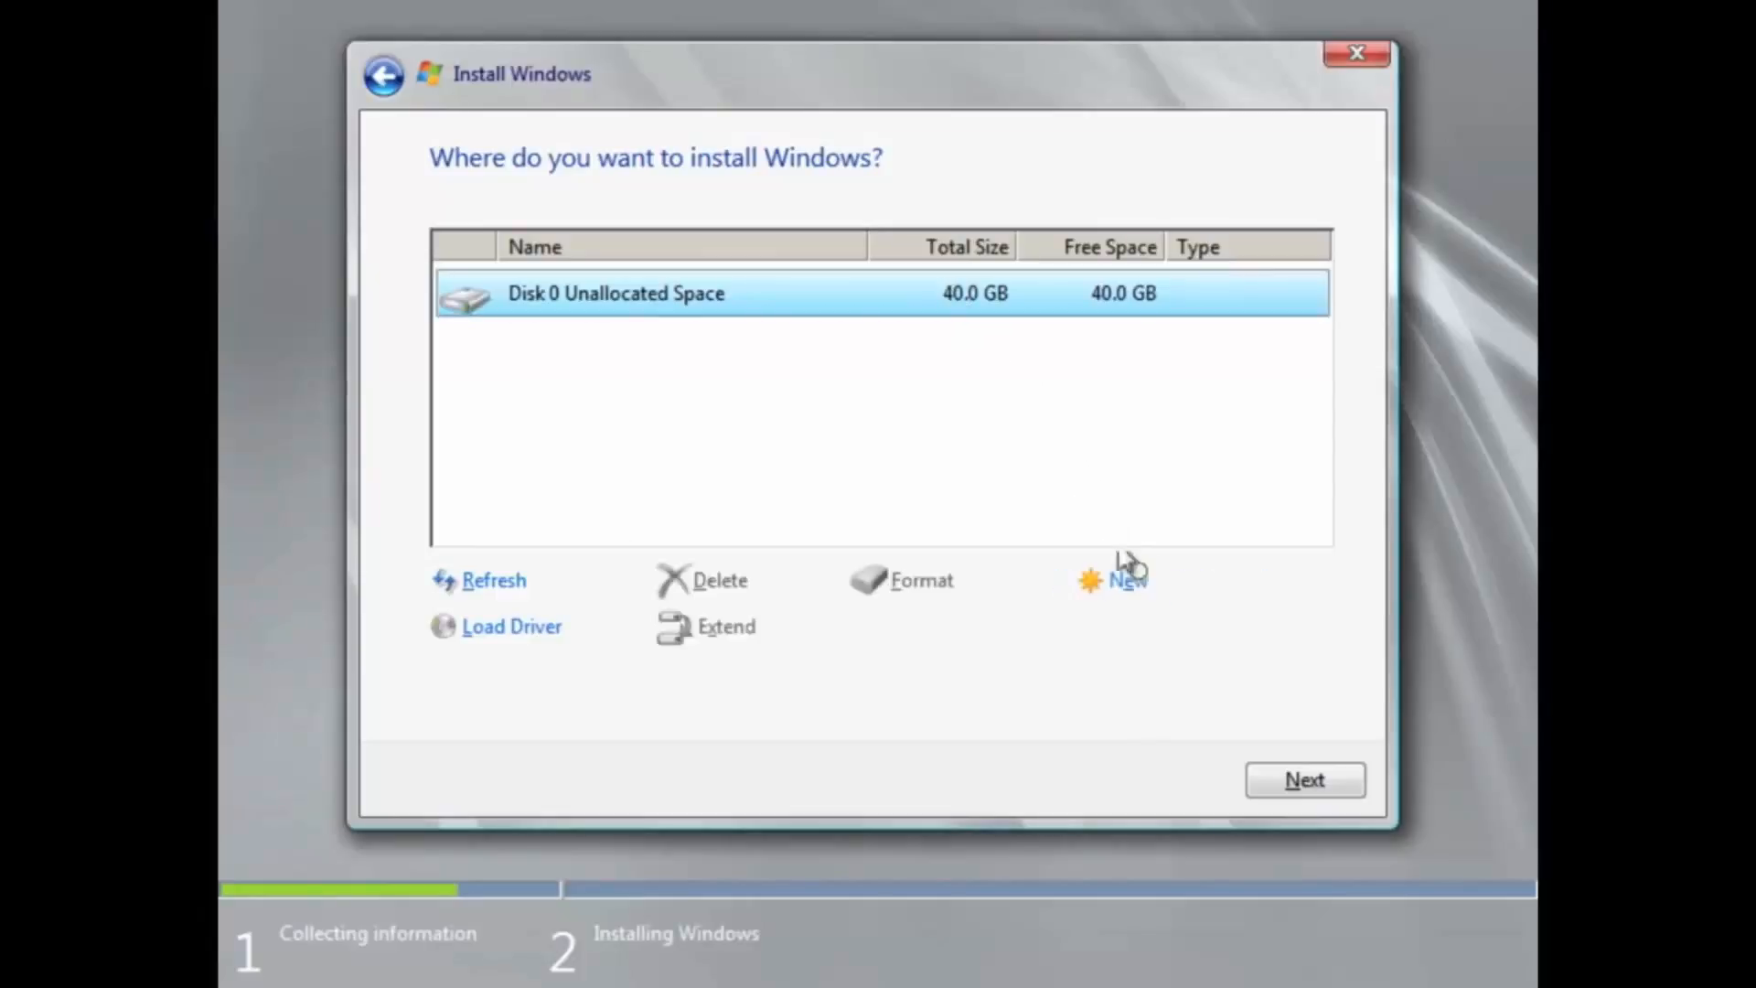
{"action": "left_click", "coordinate": [918, 294]}
{"action": "left_click", "coordinate": [1128, 586]}
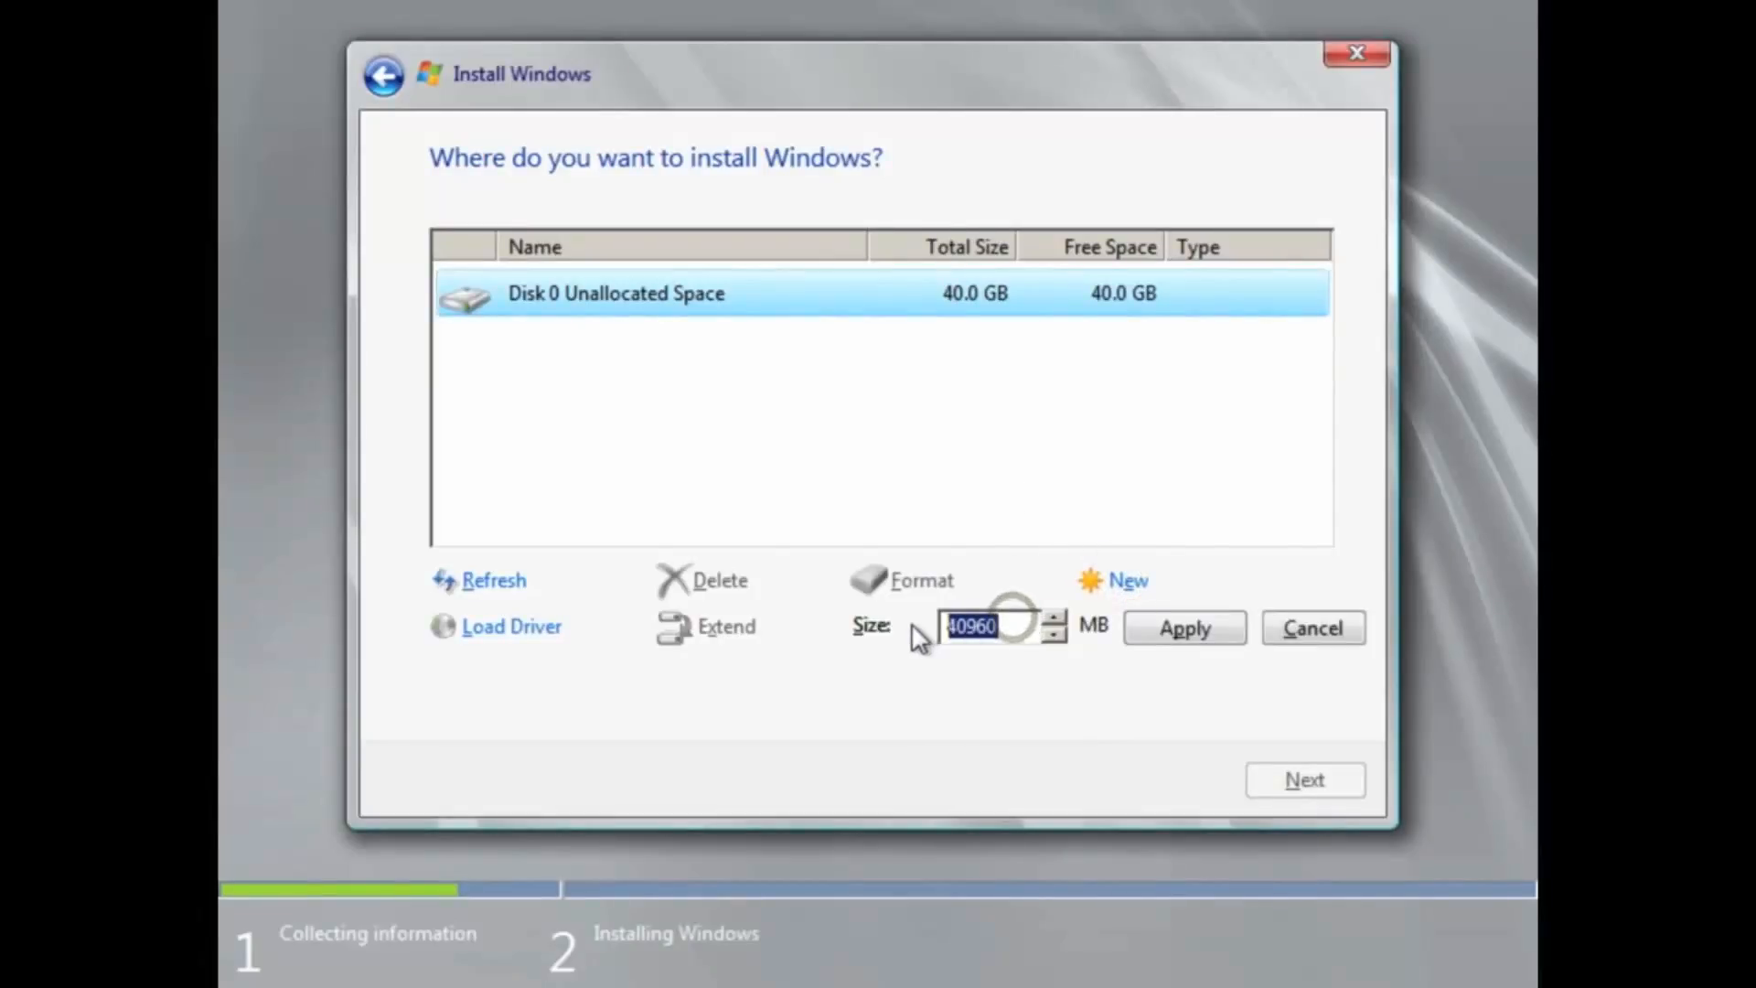
{"action": "type", "text": "30000"}
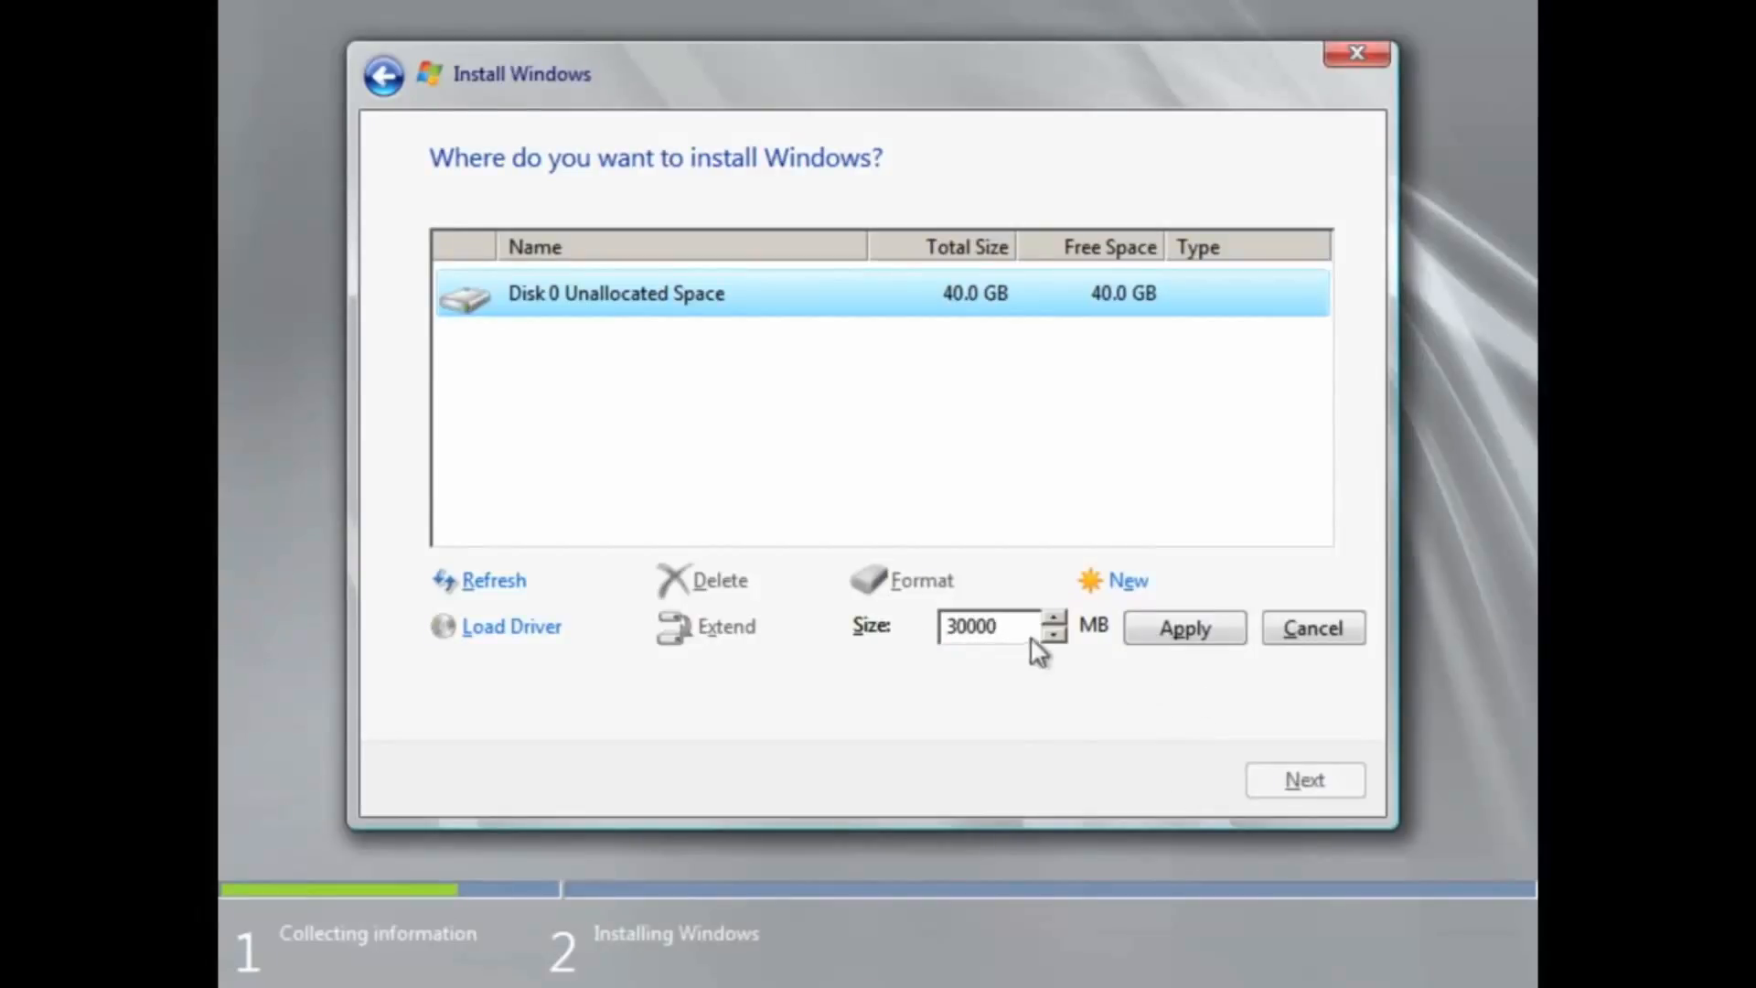
{"action": "left_click", "coordinate": [1187, 635]}
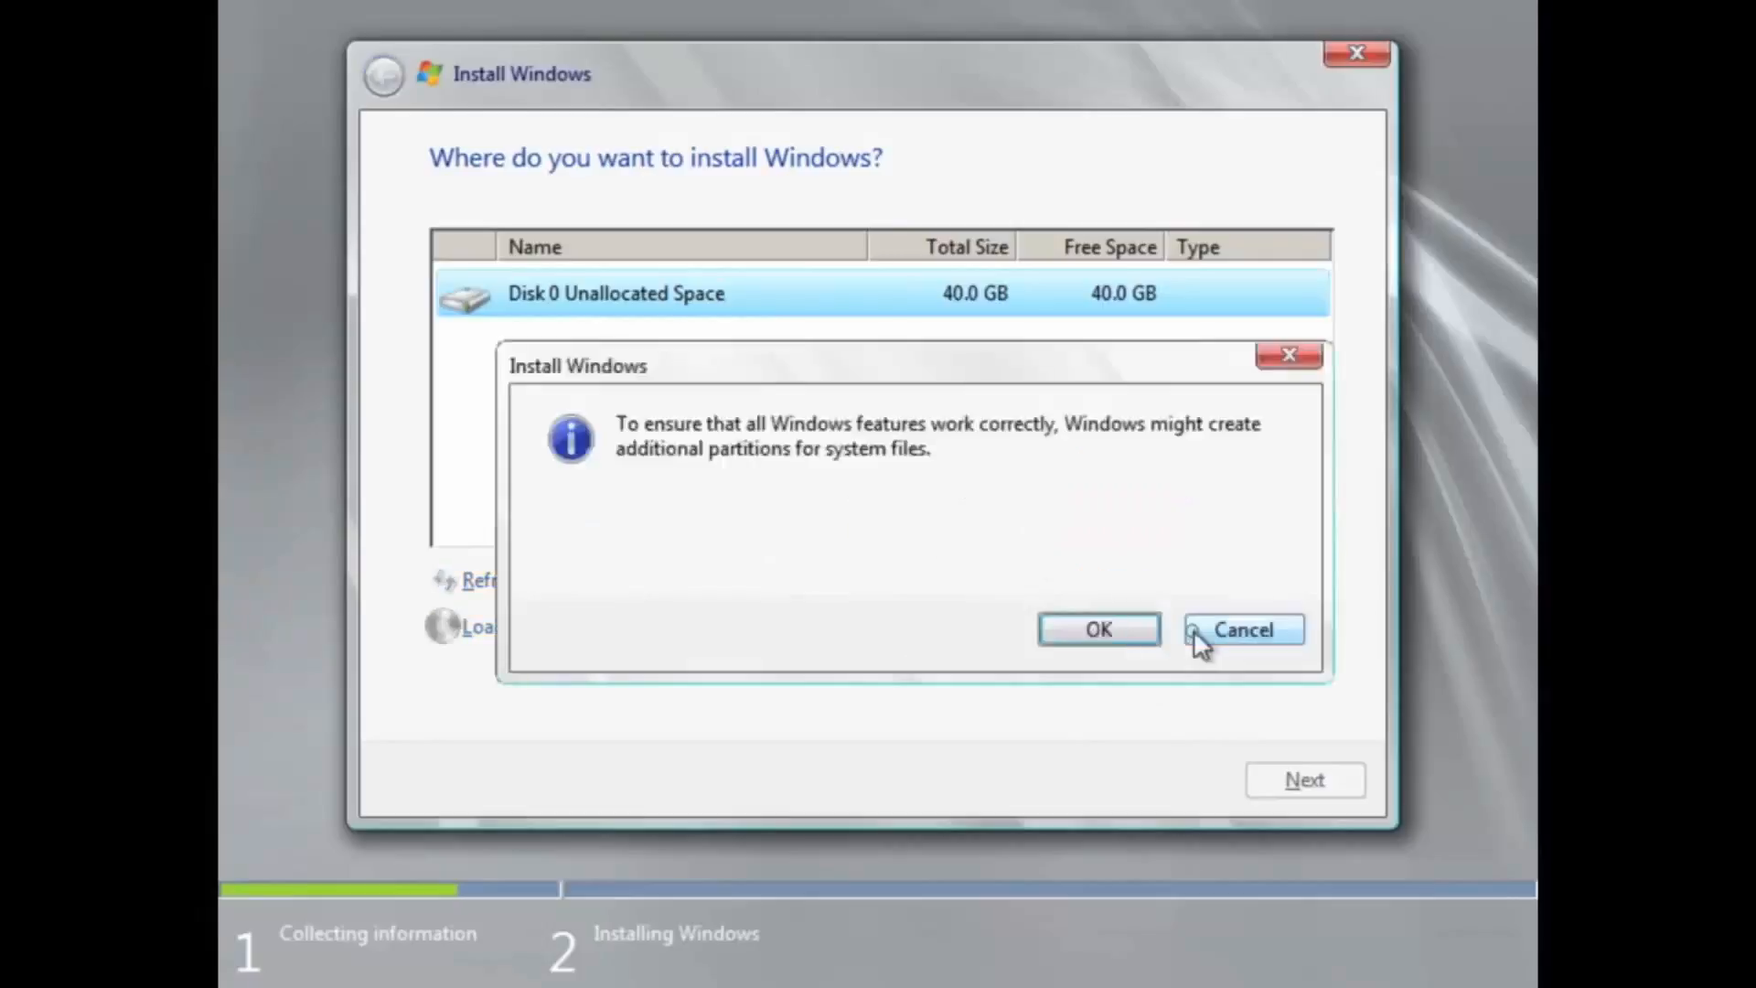
{"action": "left_click", "coordinate": [1131, 628]}
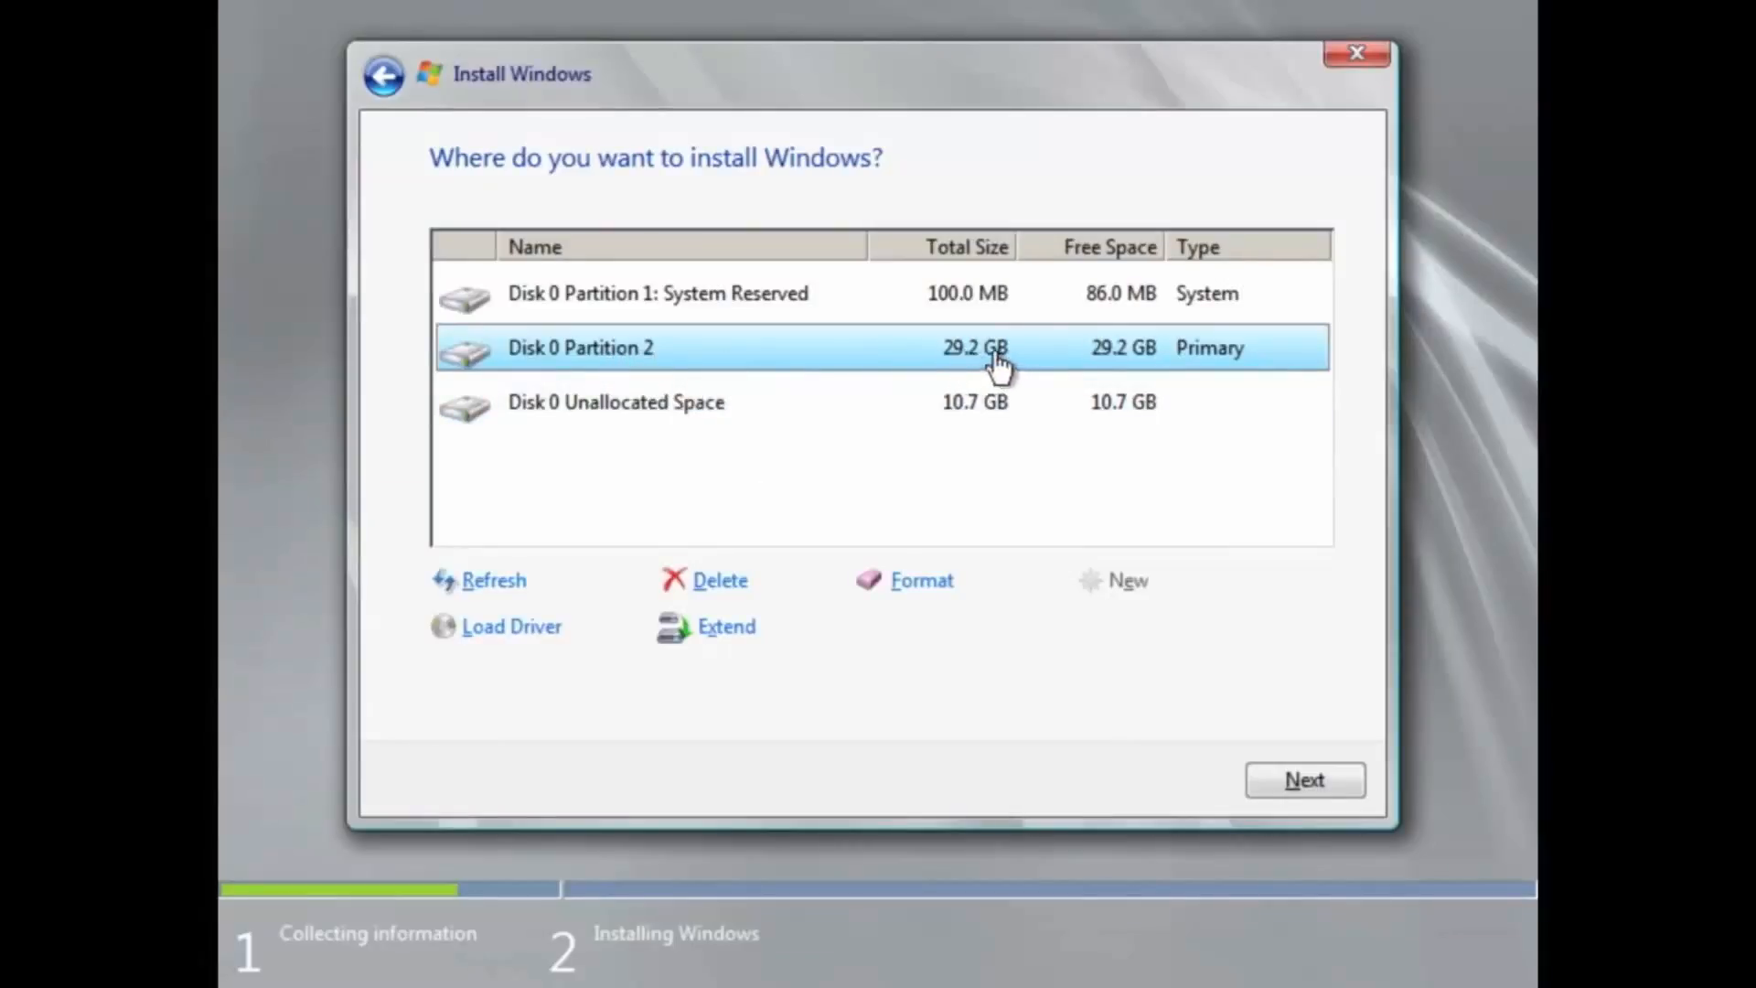
- Review the entries in the disk list and start installing Windows on Disk 0 Partition 2
{"action": "left_click", "coordinate": [755, 407]}
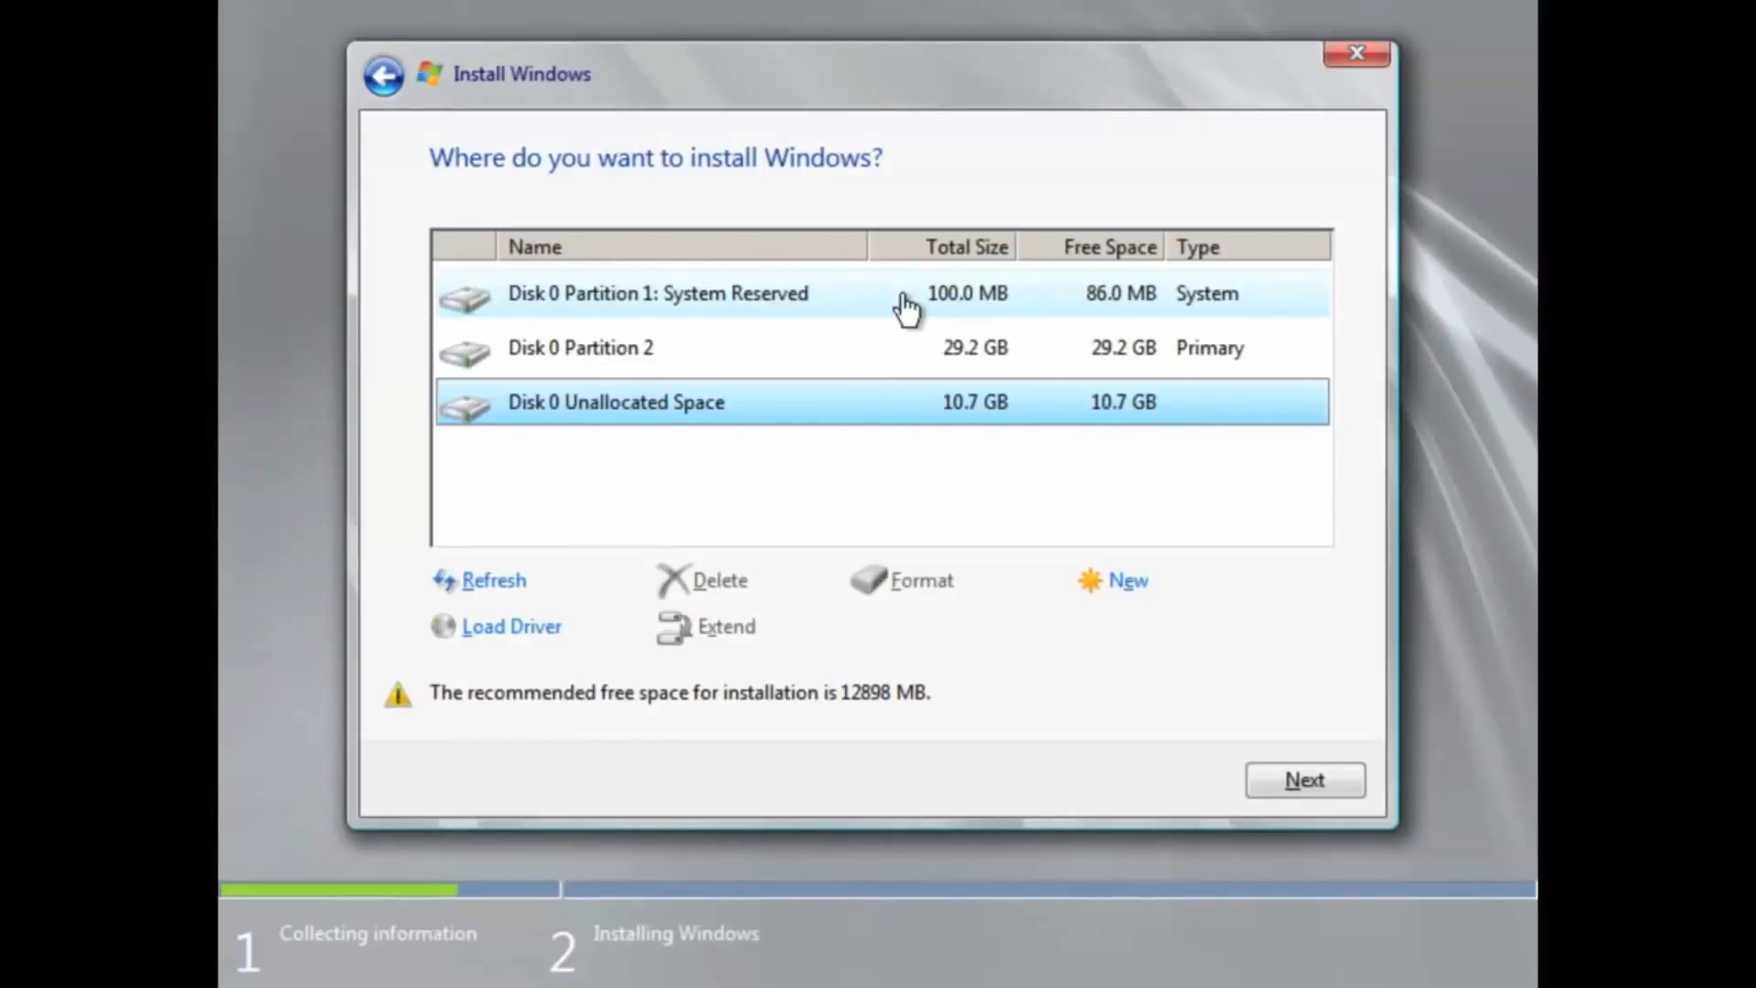
{"action": "left_click", "coordinate": [930, 342]}
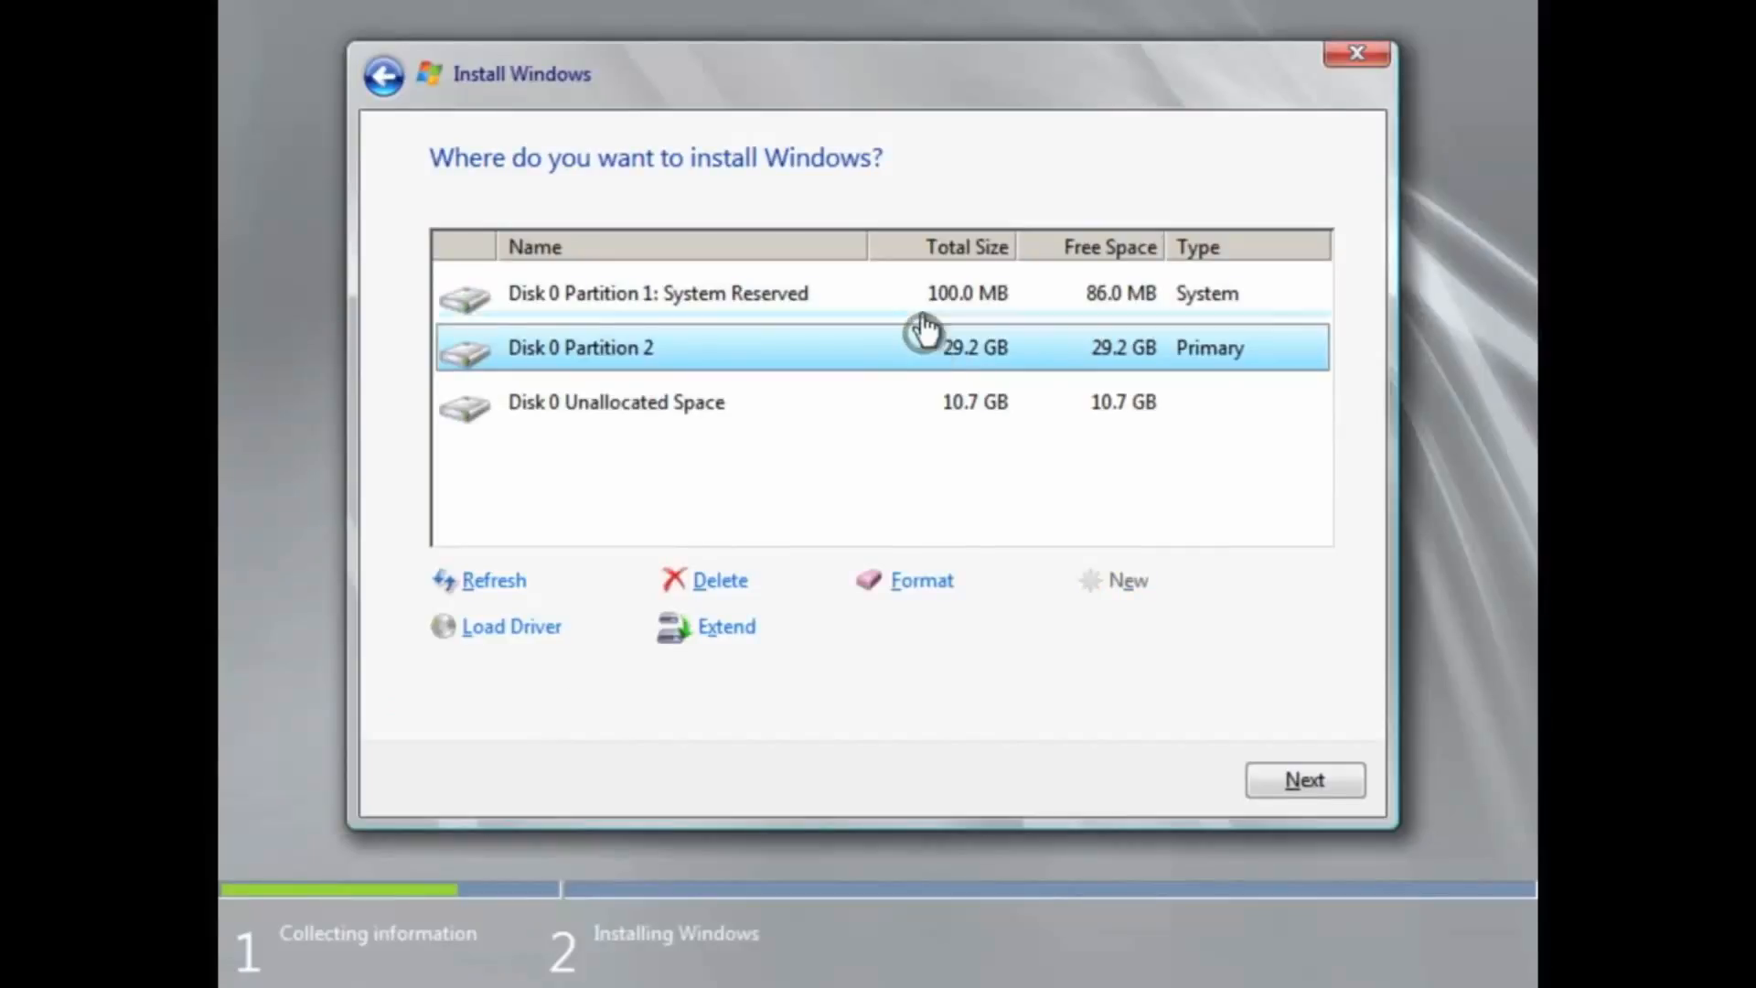
{"action": "left_click", "coordinate": [922, 310]}
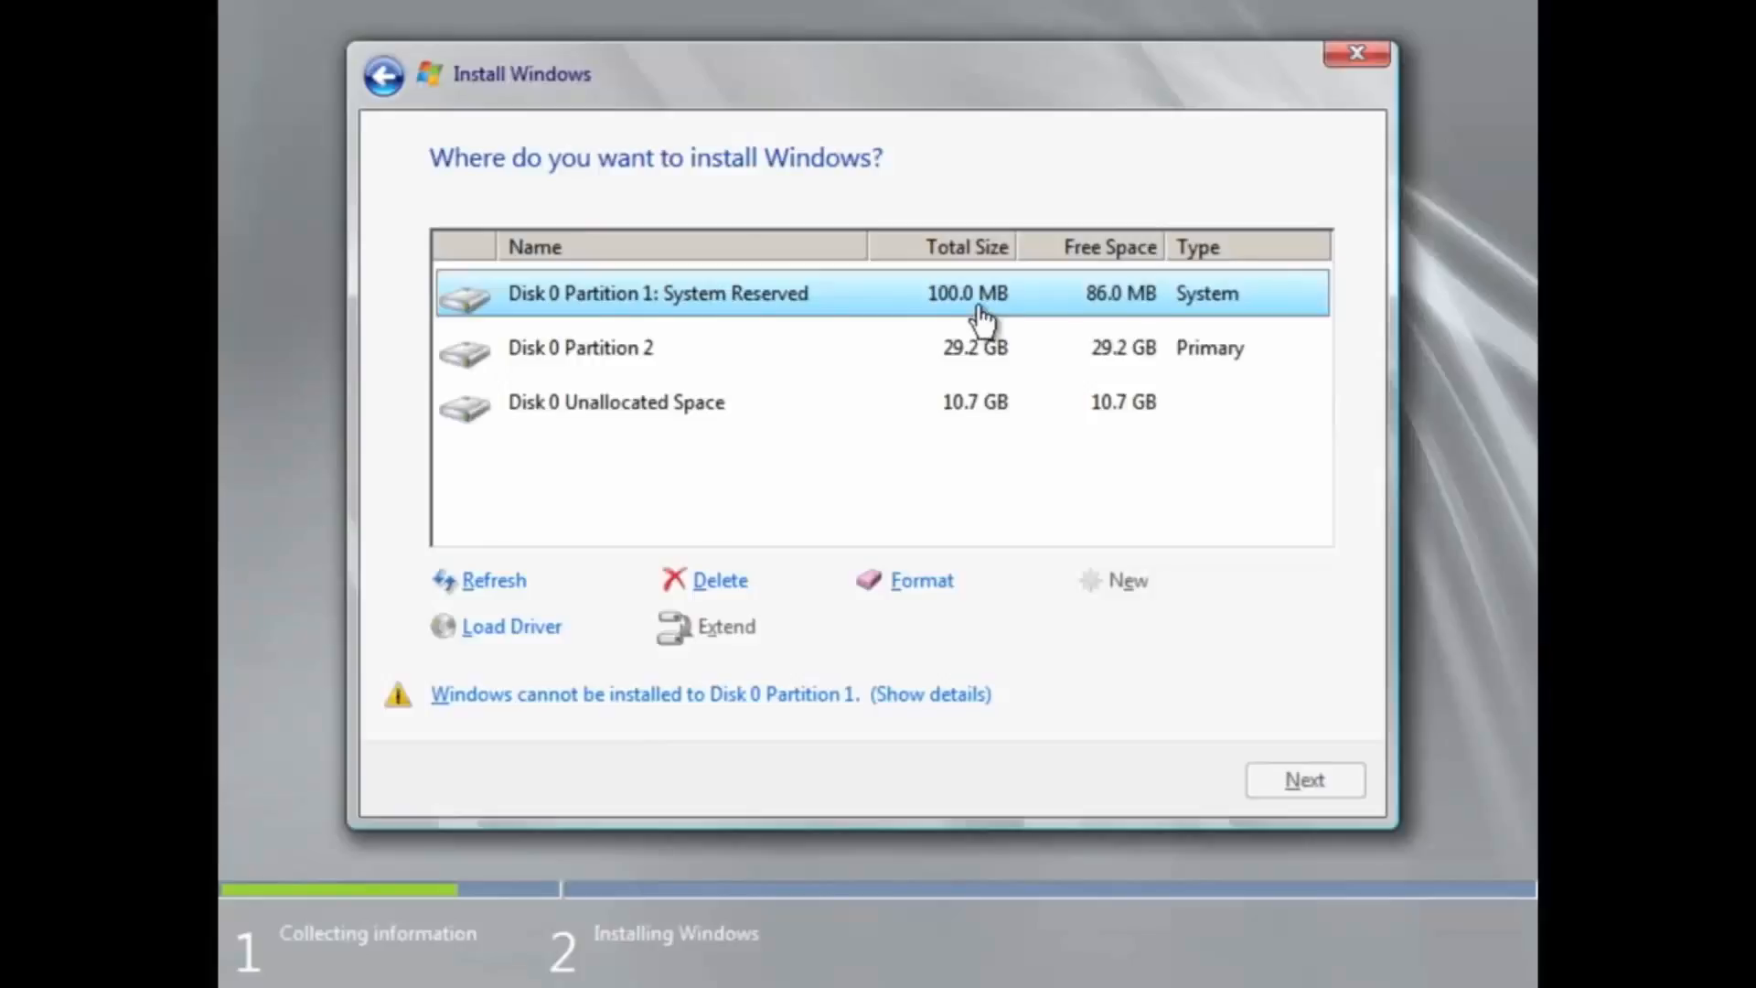
{"action": "left_click", "coordinate": [821, 400]}
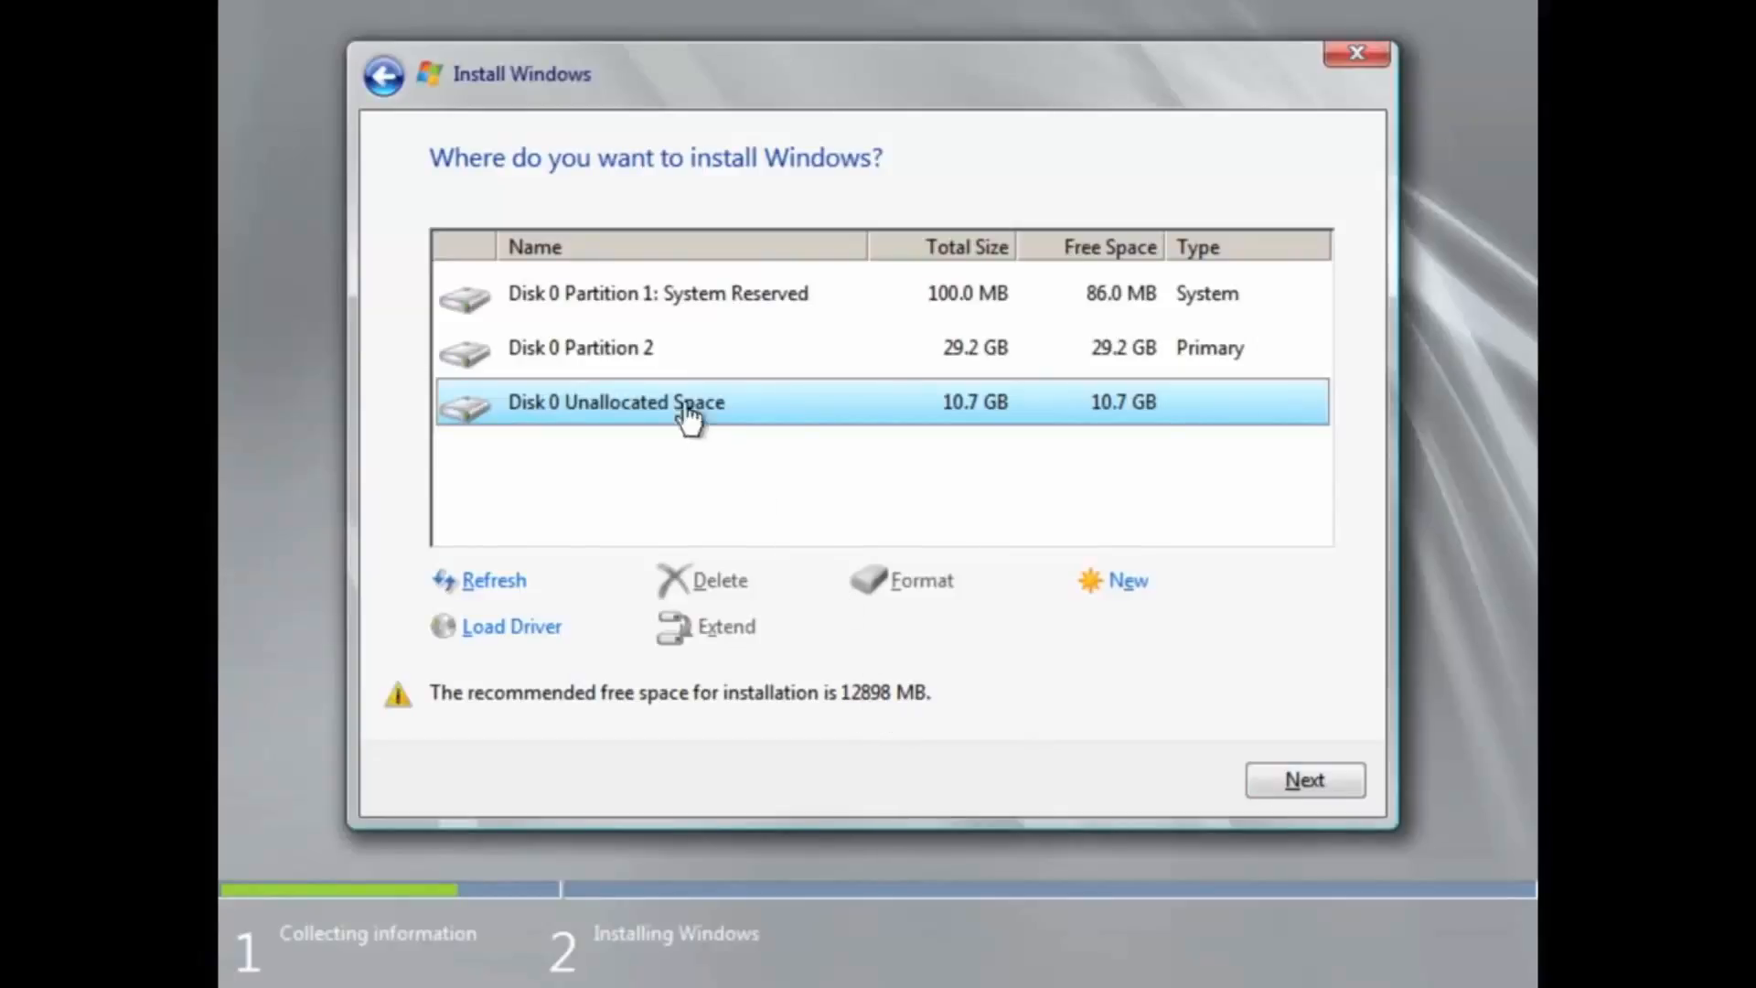
{"action": "left_click", "coordinate": [645, 358]}
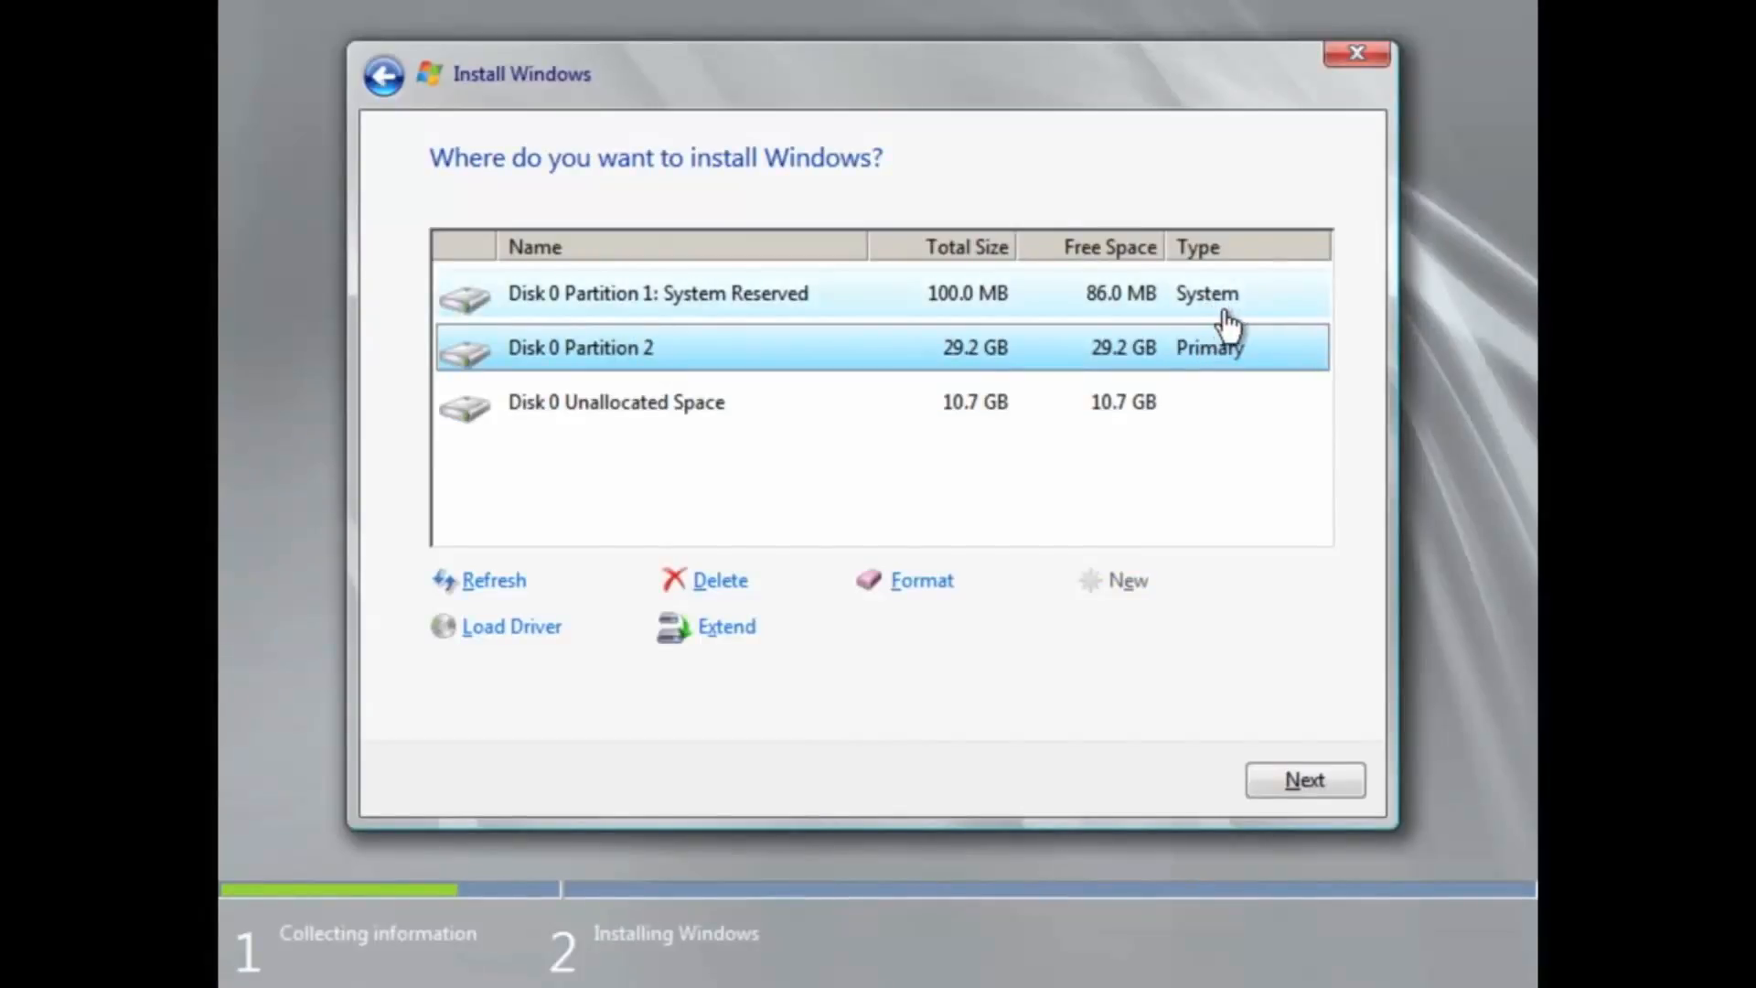
{"action": "left_click", "coordinate": [1324, 778]}
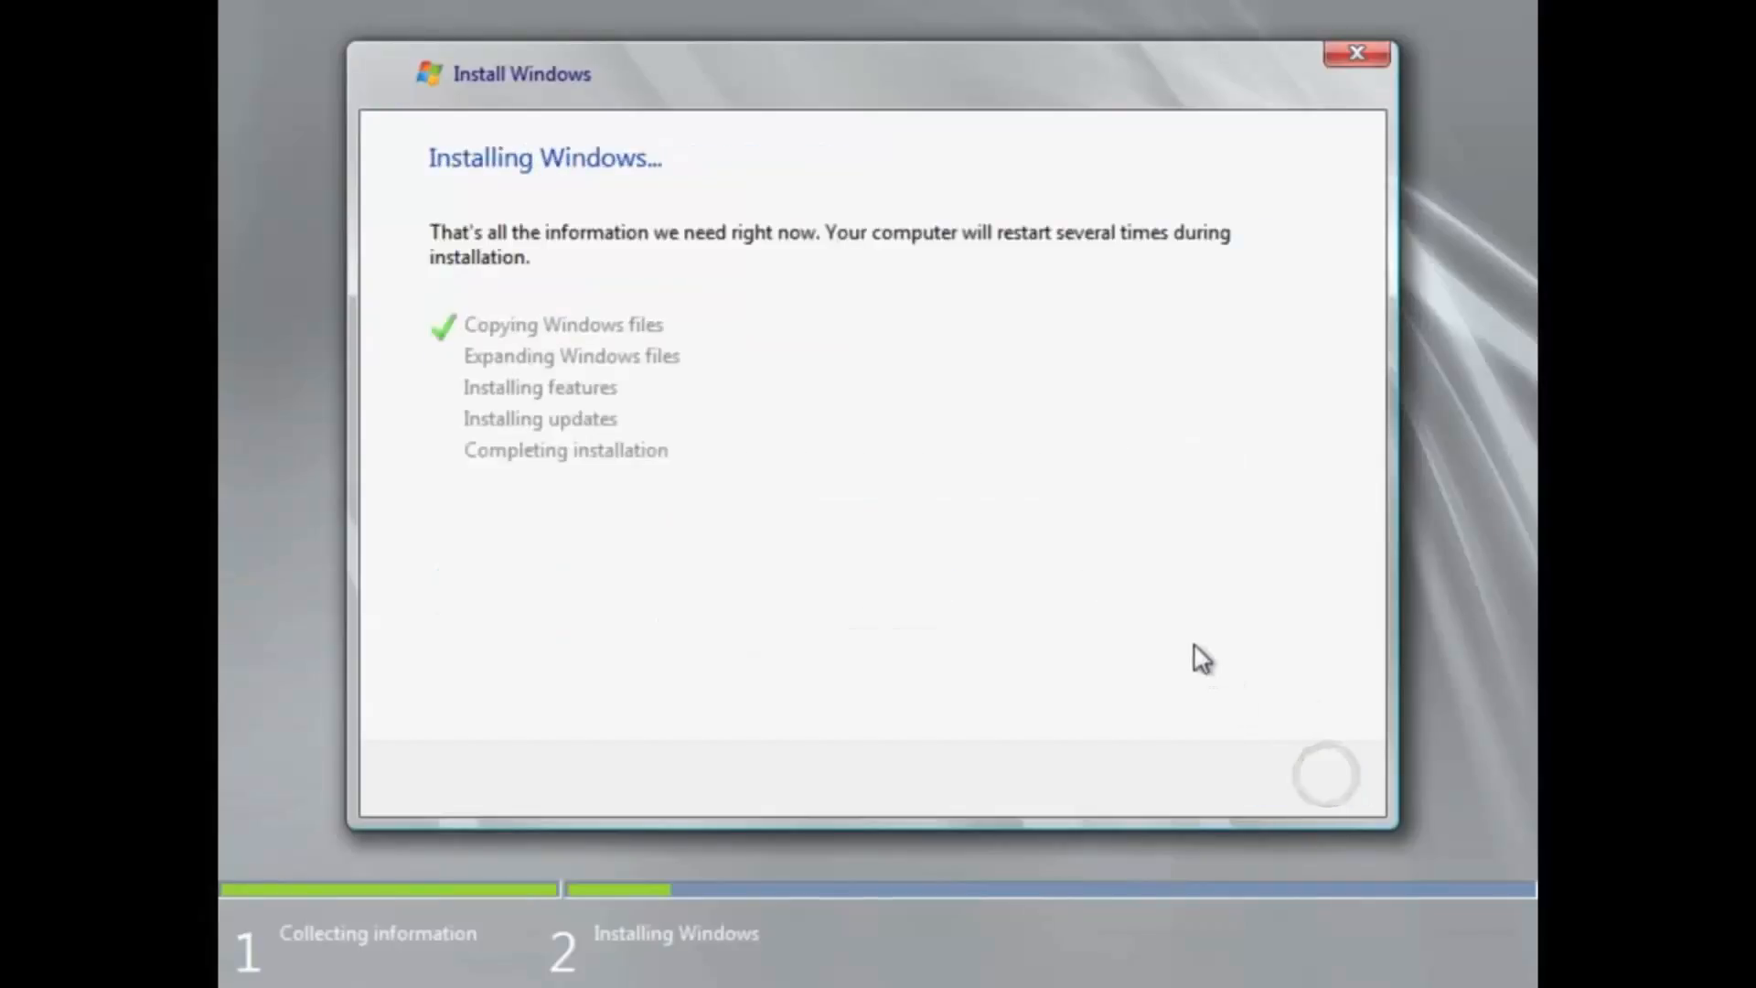